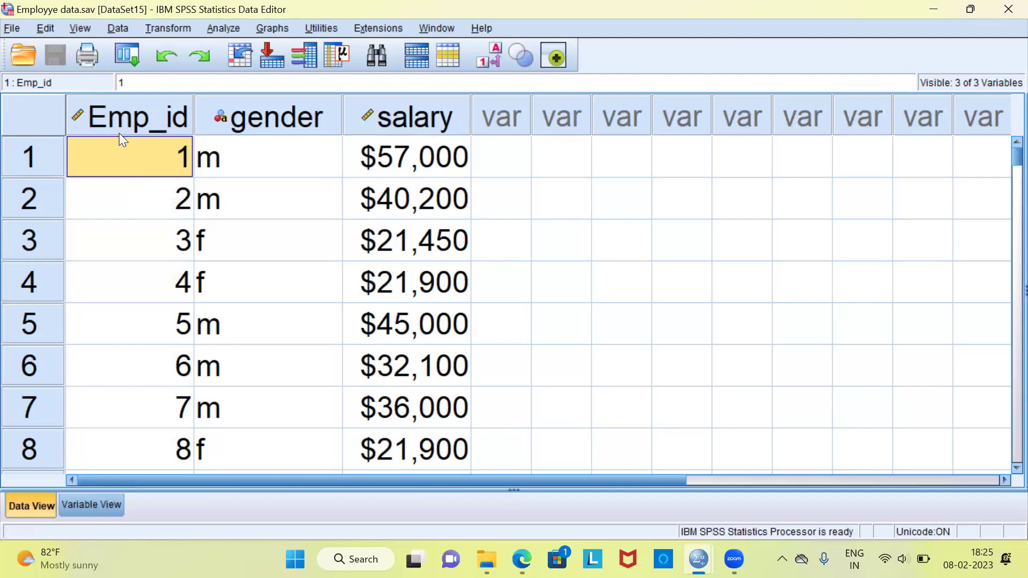
Step: Examine the Emp_id, gender and salary variables and check the last and first cases of the dataset
{"action": "mouse_move", "coordinate": [119, 133]}
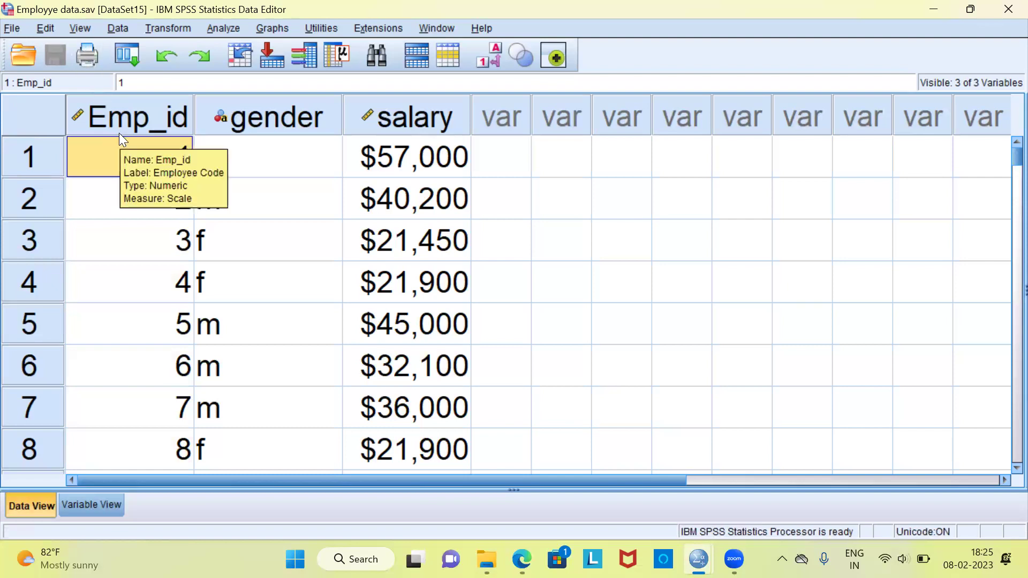
{"action": "left_click", "coordinate": [151, 133]}
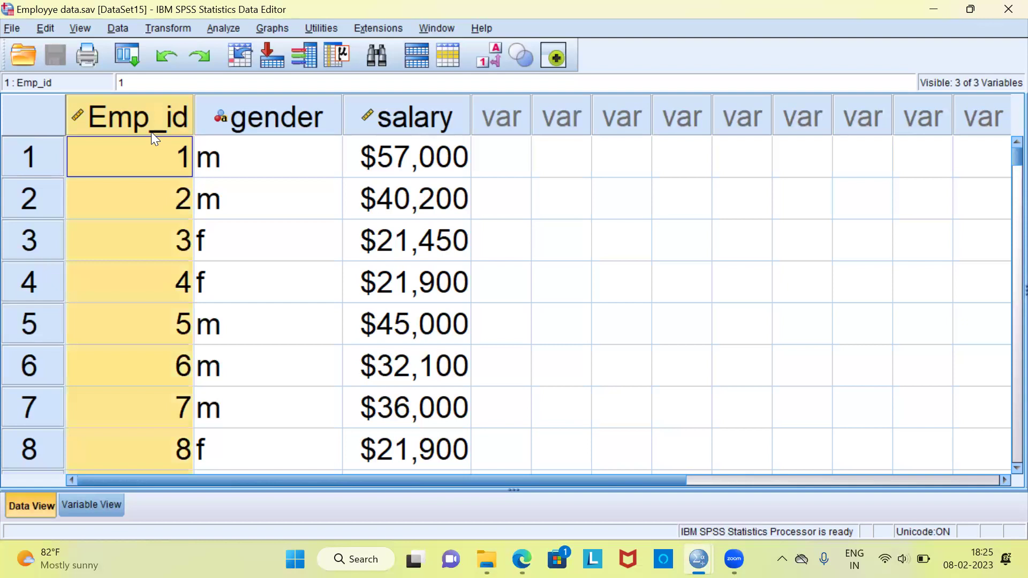
{"action": "left_click", "coordinate": [278, 131]}
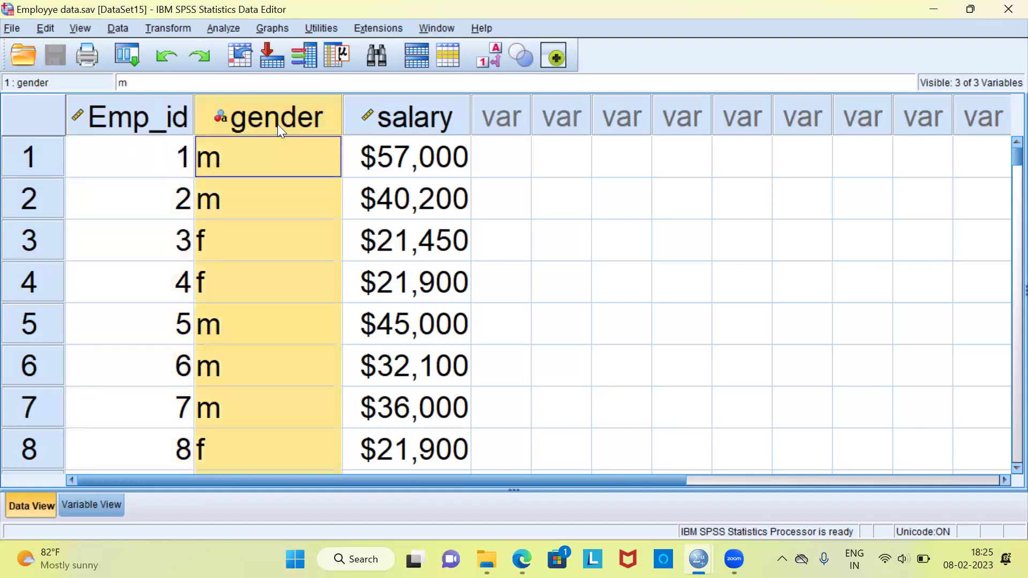
{"action": "left_click", "coordinate": [414, 124]}
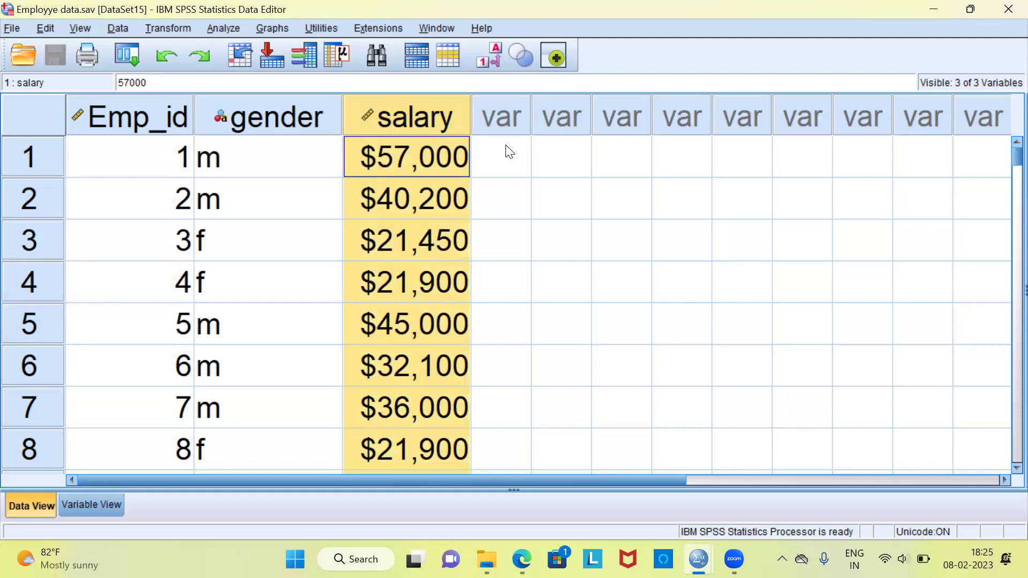
{"action": "left_click", "coordinate": [176, 171]}
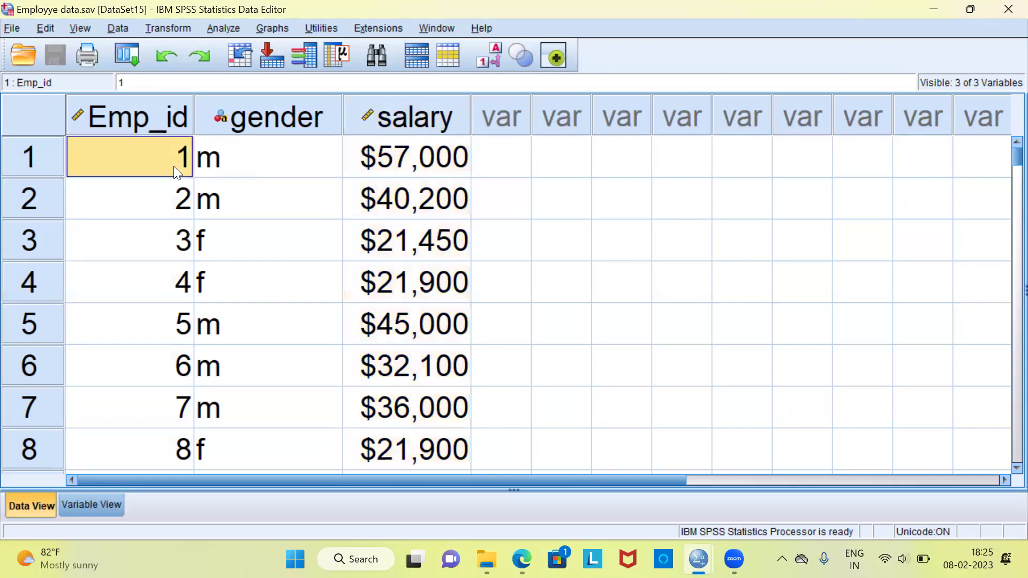
{"action": "key", "text": "ctrl+Down"}
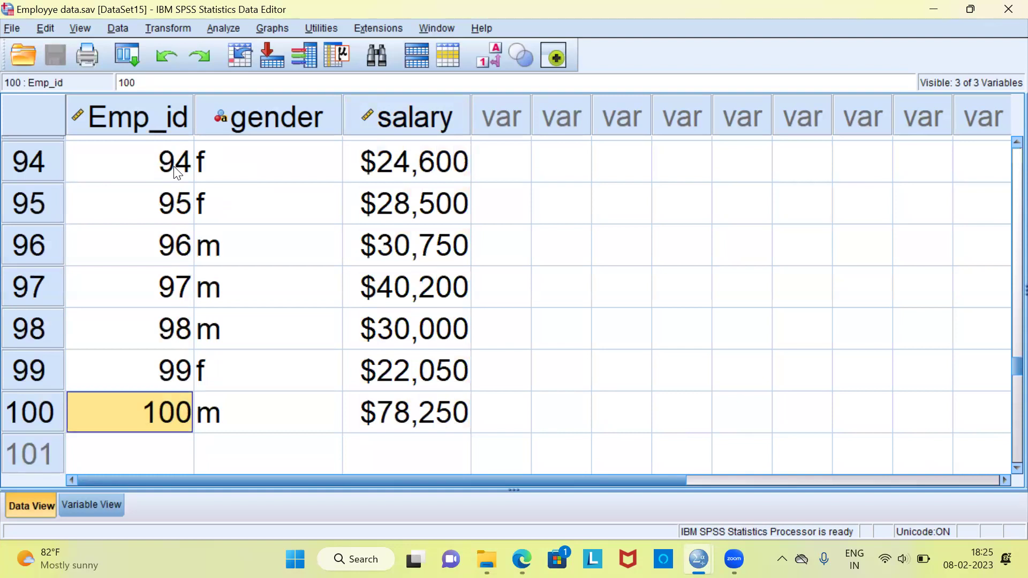
{"action": "key", "text": "ctrl+Up"}
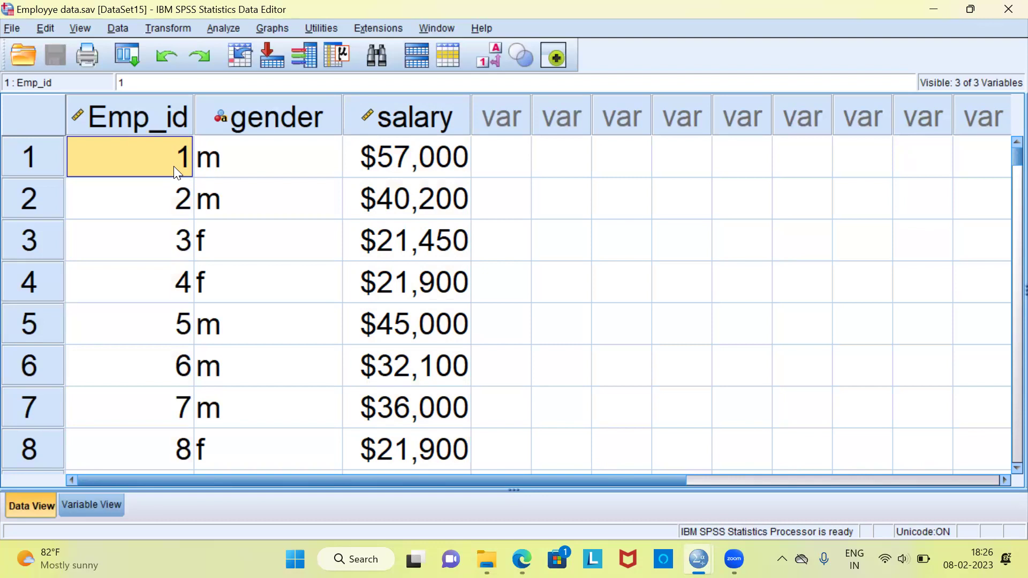
Step: Open the Compute Variable dialog and place the cursor in the empty numeric expression
{"action": "left_click", "coordinate": [177, 30]}
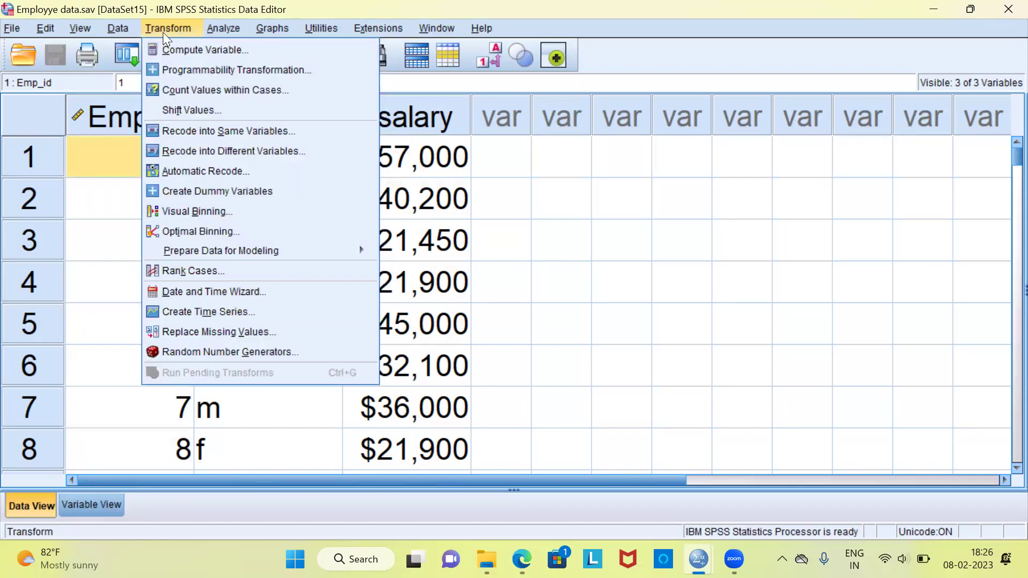
{"action": "key", "text": "Down"}
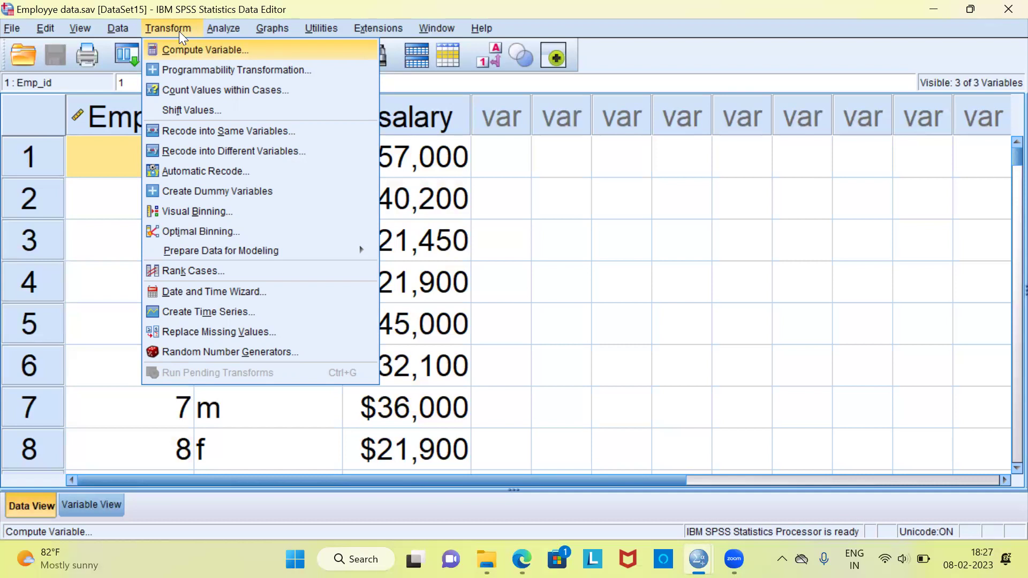
{"action": "key", "text": "Return"}
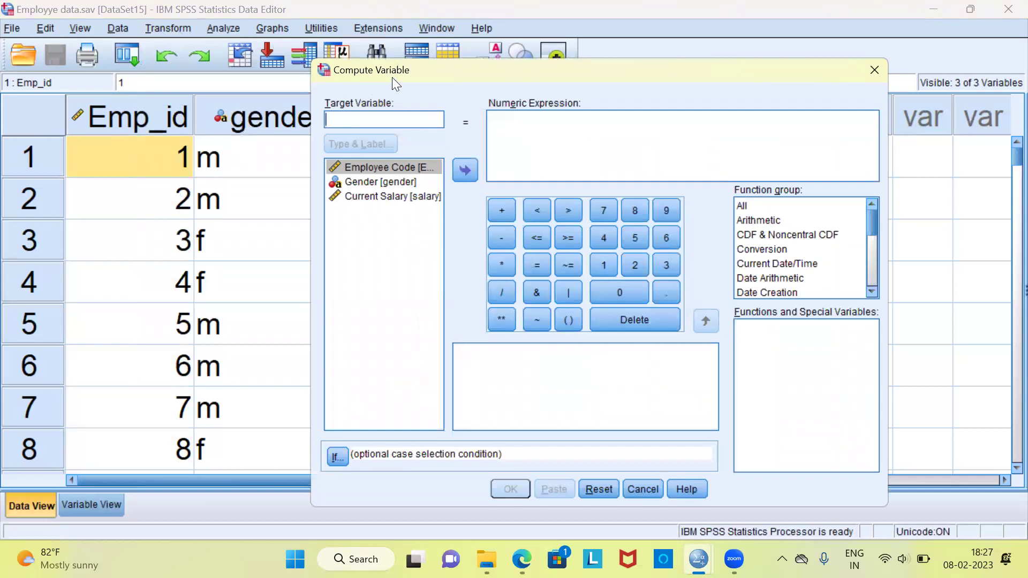
{"action": "left_click_drag", "start_coordinate": [388, 77], "coordinate": [221, 74]}
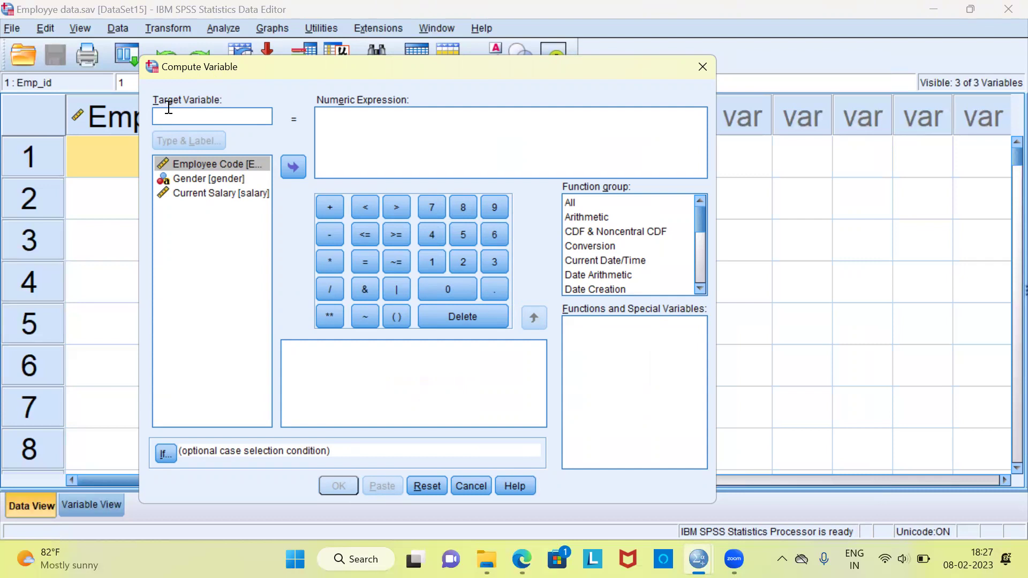
{"action": "left_click", "coordinate": [349, 125]}
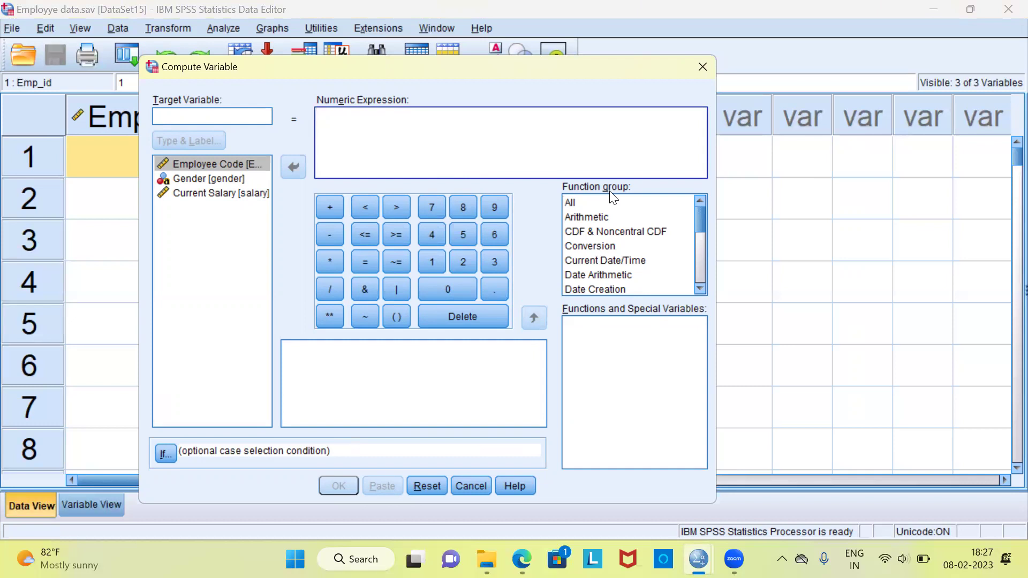
Step: Go through the function groups from All down to Random Numbers to list the random number functions
{"action": "left_click", "coordinate": [580, 202]}
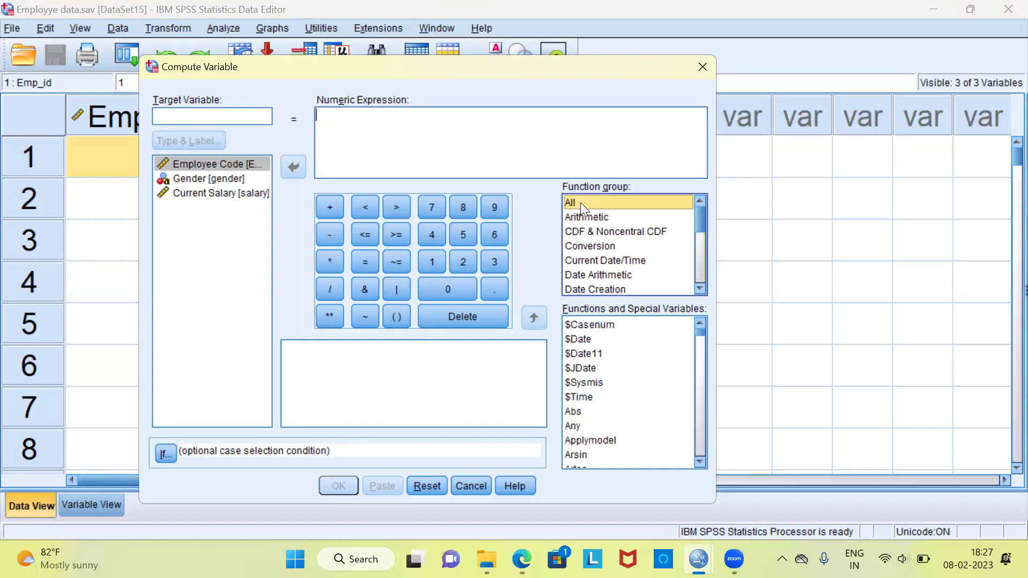
{"action": "key", "text": "Down"}
{"action": "key", "text": "Down"}
{"action": "key", "text": "Down"}
{"action": "key", "text": "Down"}
{"action": "key", "text": "Down"}
{"action": "key", "text": "Down"}
{"action": "key", "text": "Down"}
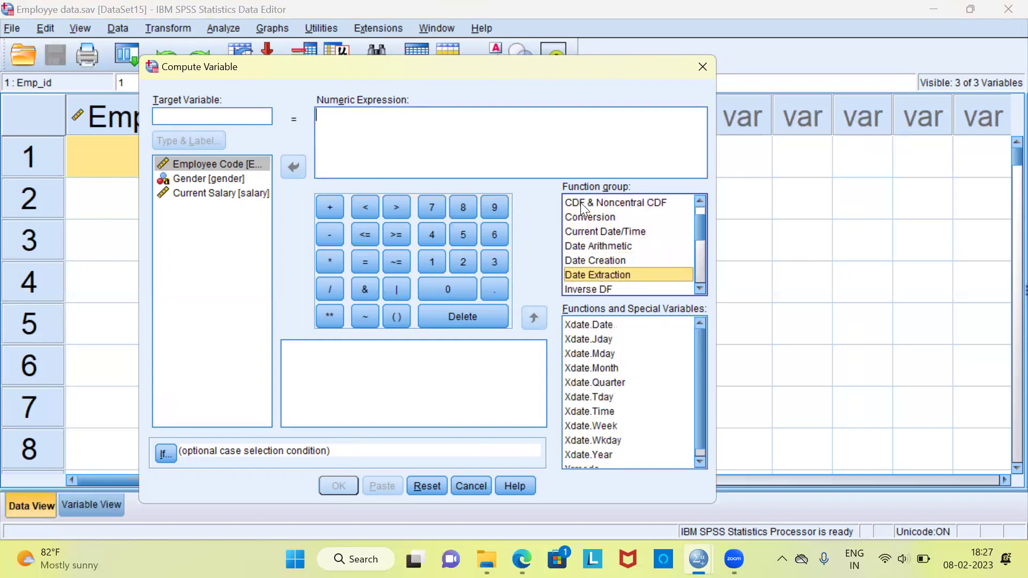
{"action": "key", "text": "Down"}
{"action": "key", "text": "Down"}
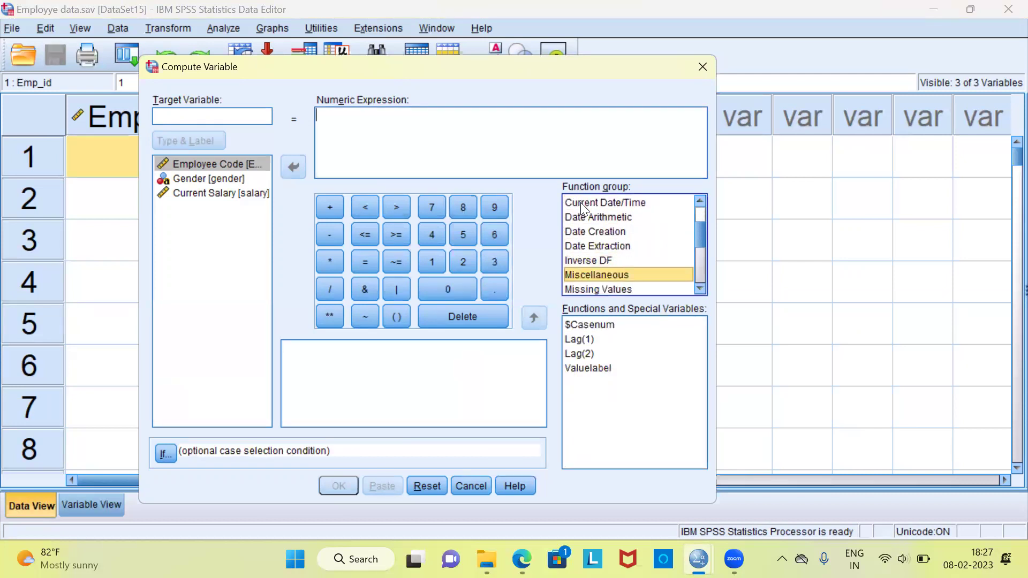
{"action": "key", "text": "Down"}
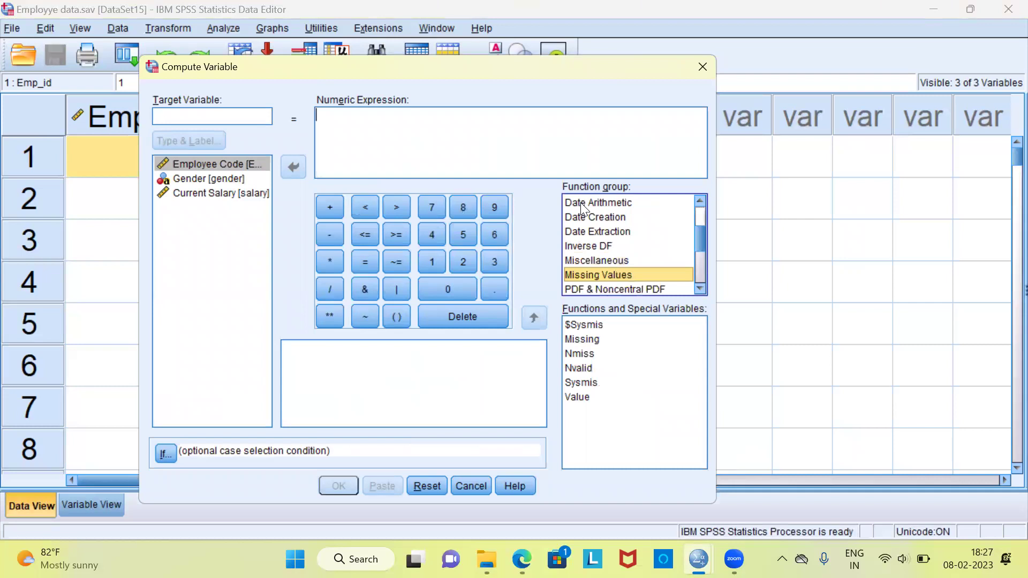
{"action": "key", "text": "Down"}
{"action": "key", "text": "Down"}
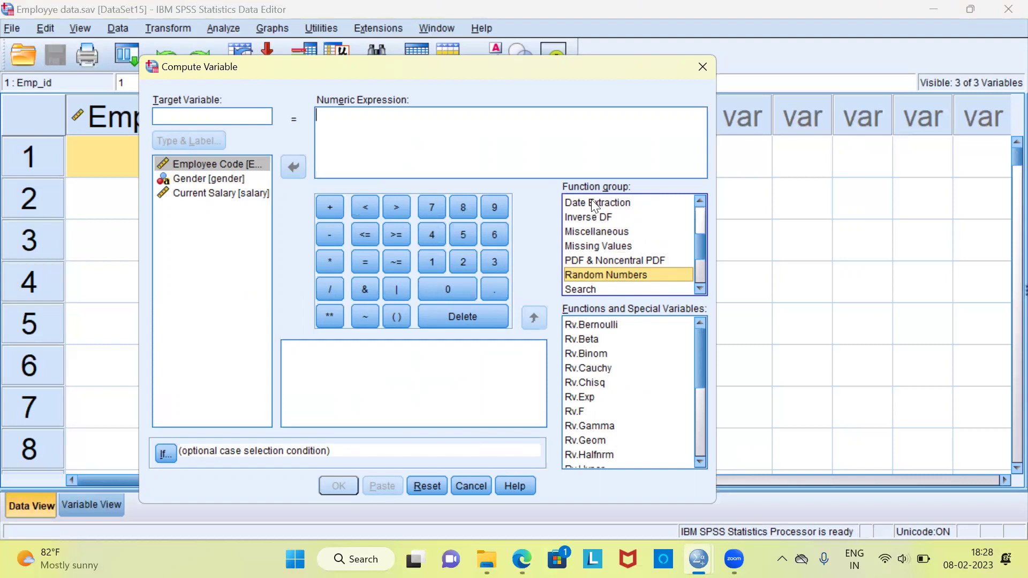
Step: Insert the Rv.Uniform function from the Random Numbers group into the numeric expression
{"action": "left_click", "coordinate": [599, 276]}
{"action": "left_click_drag", "start_coordinate": [701, 368], "coordinate": [696, 436]}
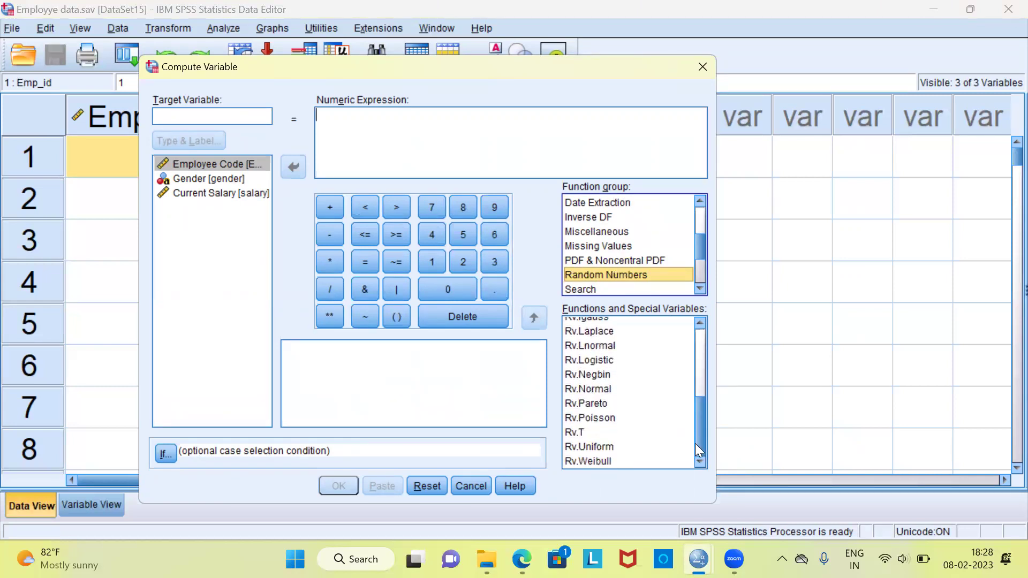
{"action": "left_click", "coordinate": [592, 448]}
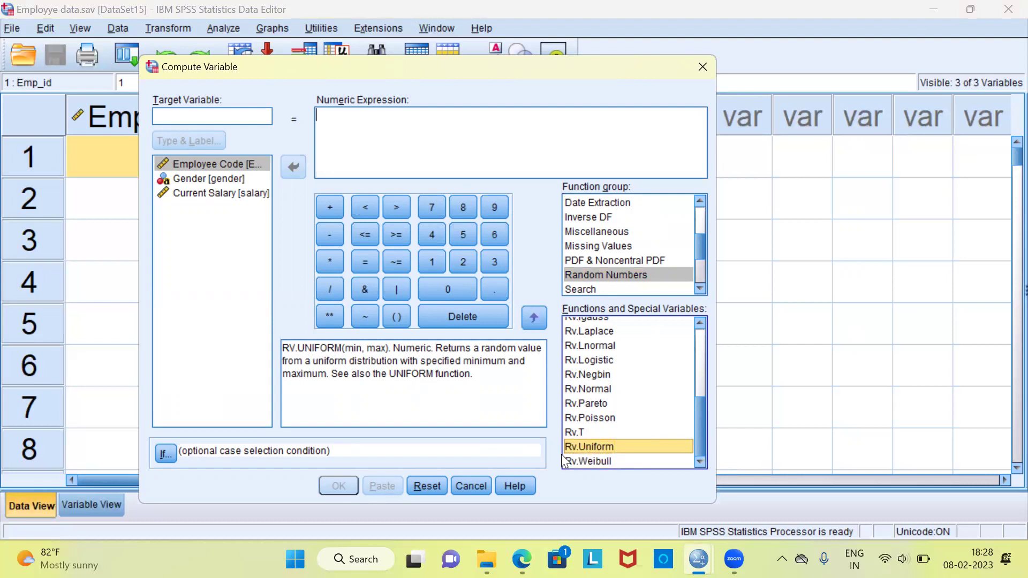
{"action": "double_click", "coordinate": [592, 448]}
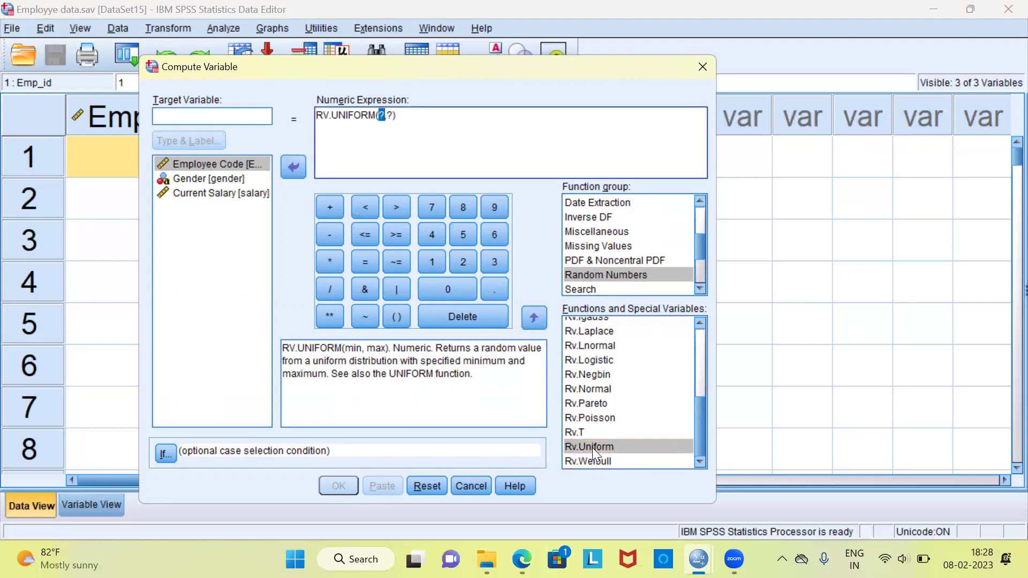
Step: Set the minimum to 0 and the maximum to 1 so the expression reads RV.UNIFORM(0,1)
{"action": "left_click", "coordinate": [382, 118]}
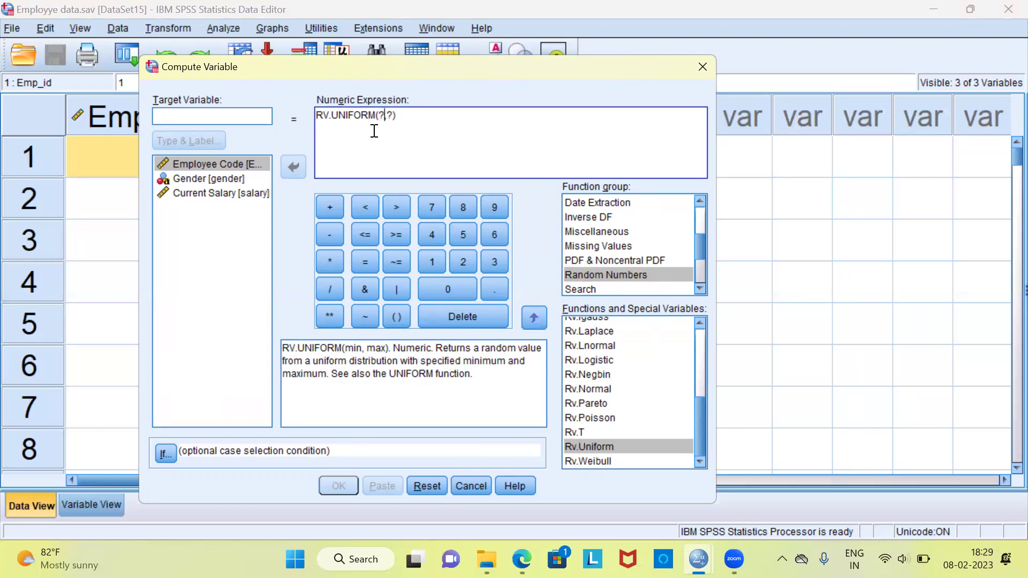
{"action": "key", "text": "BackSpace"}
{"action": "type", "text": "0"}
{"action": "left_click", "coordinate": [393, 116]}
{"action": "key", "text": "BackSpace"}
{"action": "type", "text": "1"}
Step: Name the target variable of the computation rand_num
{"action": "left_click", "coordinate": [181, 120]}
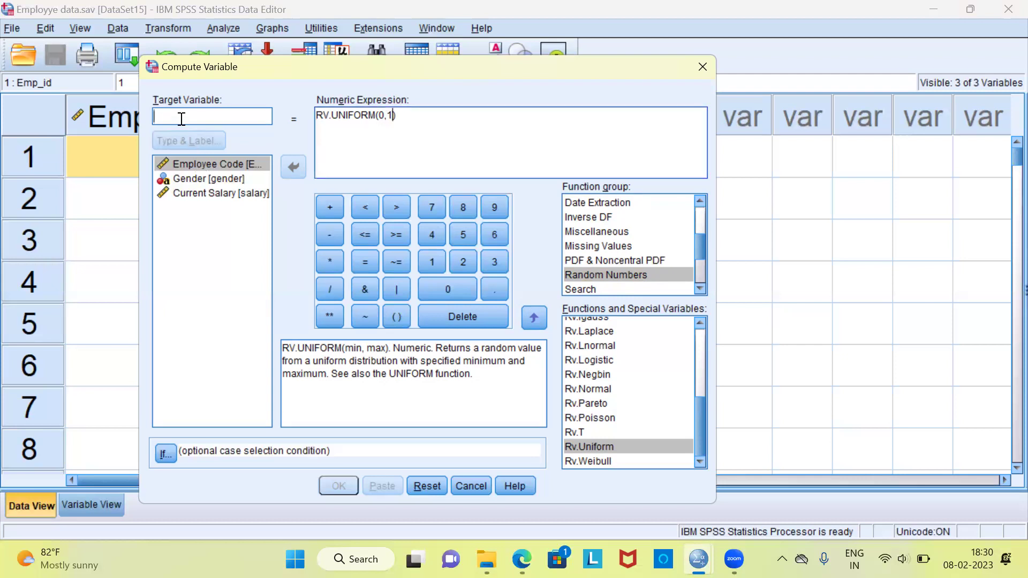
{"action": "type", "text": "and"}
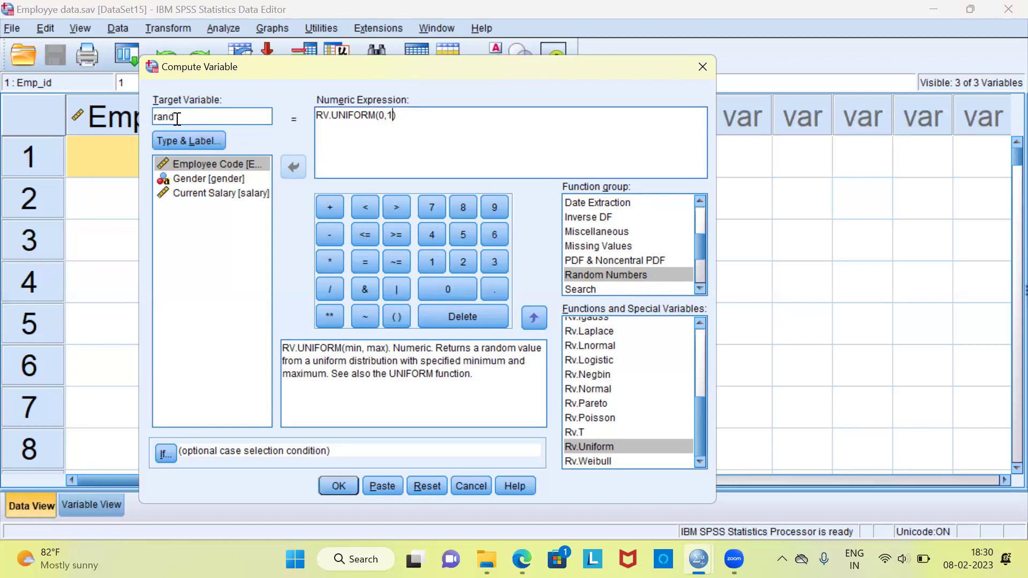
{"action": "type", "text": "_num"}
Step: Run the variable computation and minimize the output viewer to return to the data
{"action": "left_click_drag", "start_coordinate": [326, 76], "coordinate": [303, 198]}
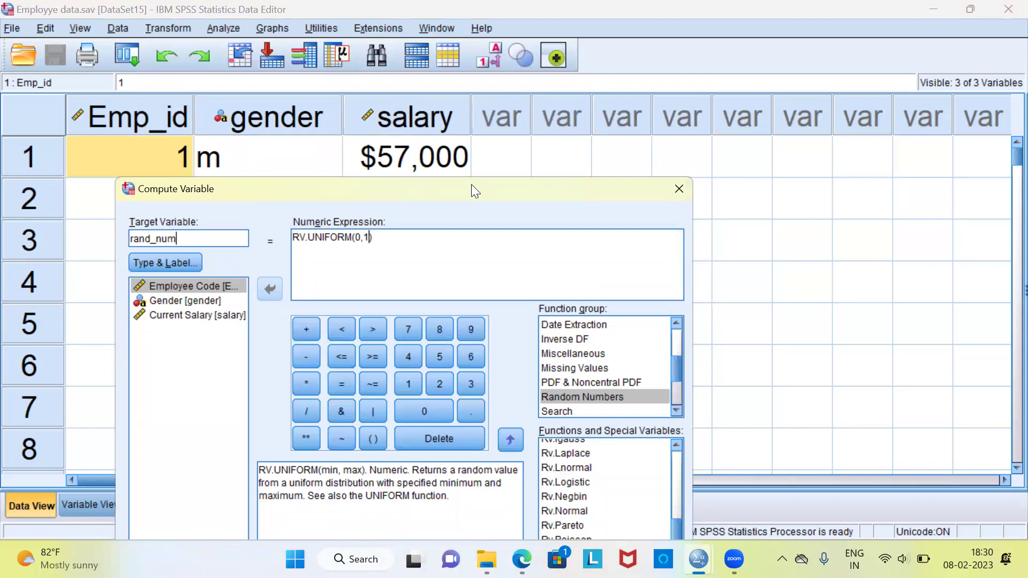
{"action": "left_click_drag", "start_coordinate": [472, 185], "coordinate": [469, 113]}
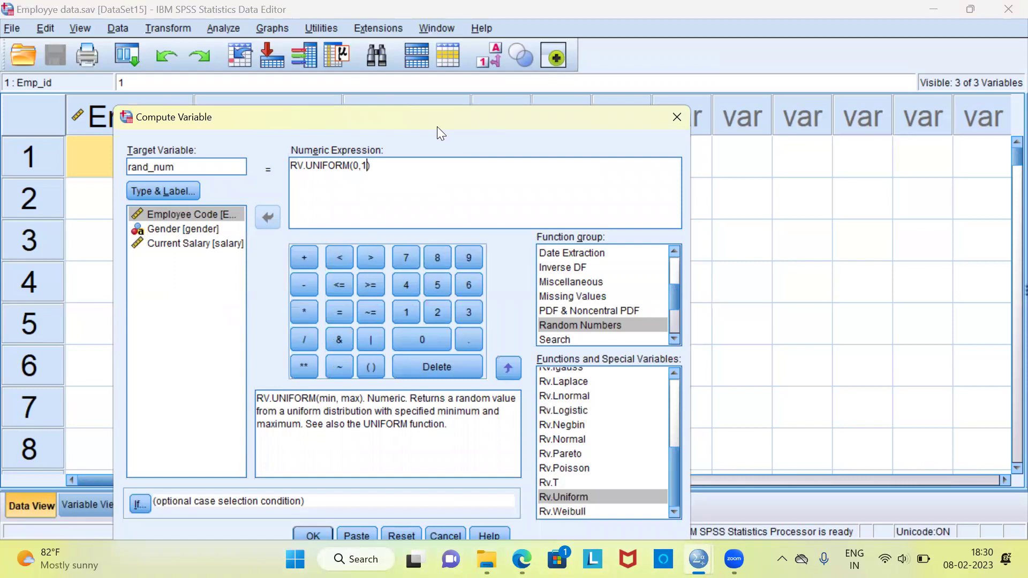
{"action": "left_click_drag", "start_coordinate": [437, 127], "coordinate": [859, 74]}
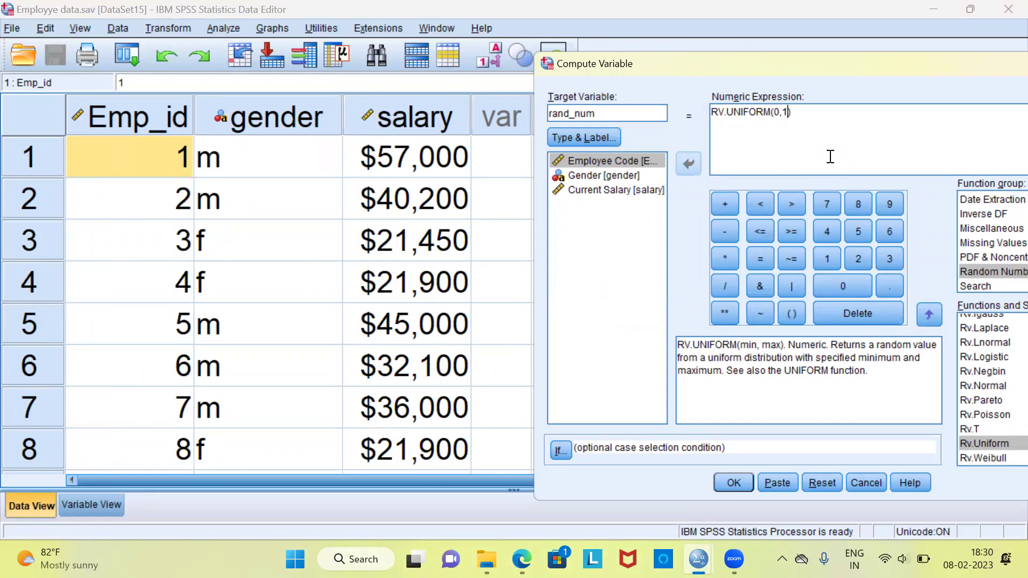
{"action": "left_click", "coordinate": [738, 482]}
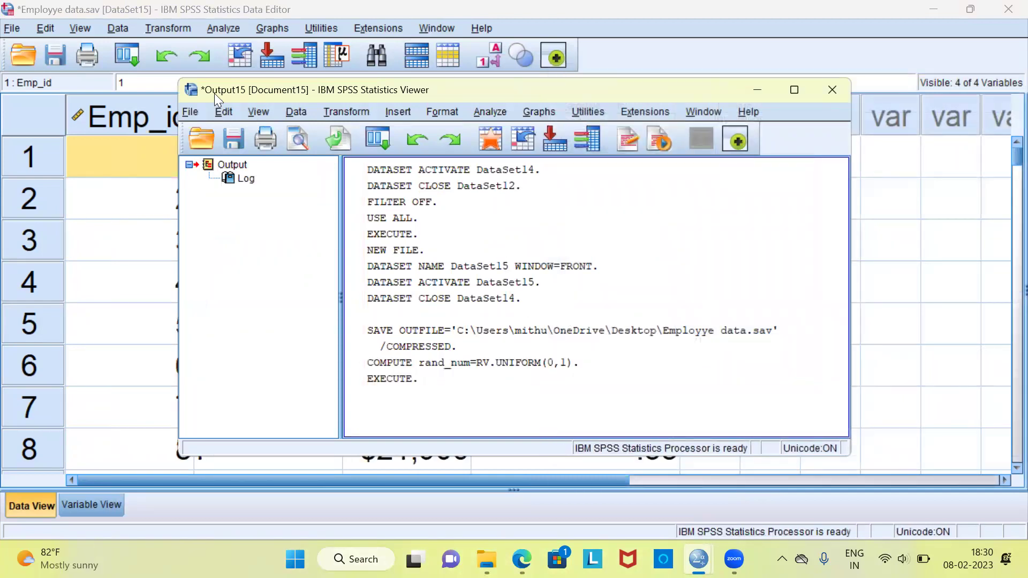
{"action": "left_click", "coordinate": [756, 92]}
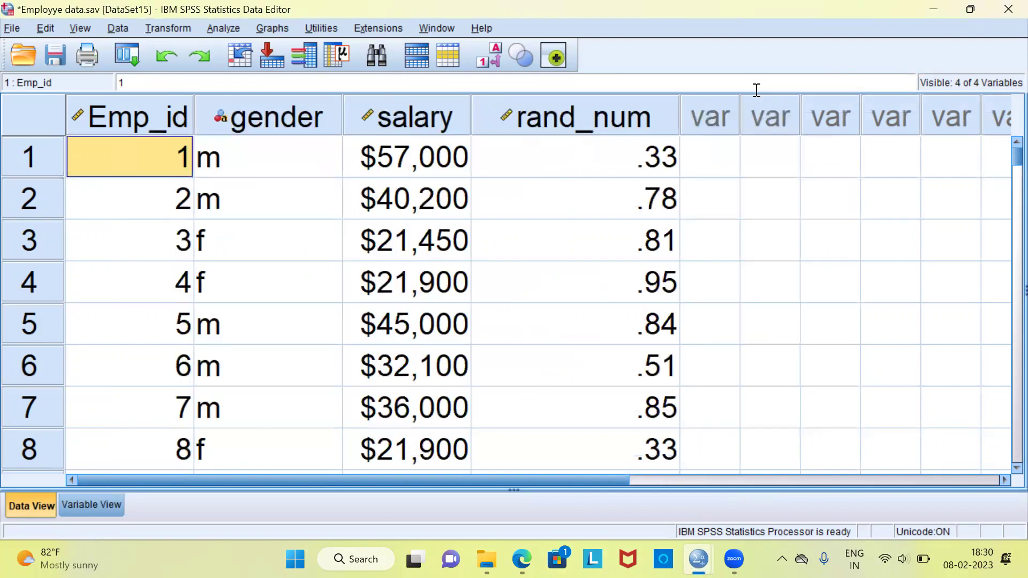
Step: Inspect the full-precision values in the rand_num column and check its last and first cases
{"action": "left_click", "coordinate": [619, 121]}
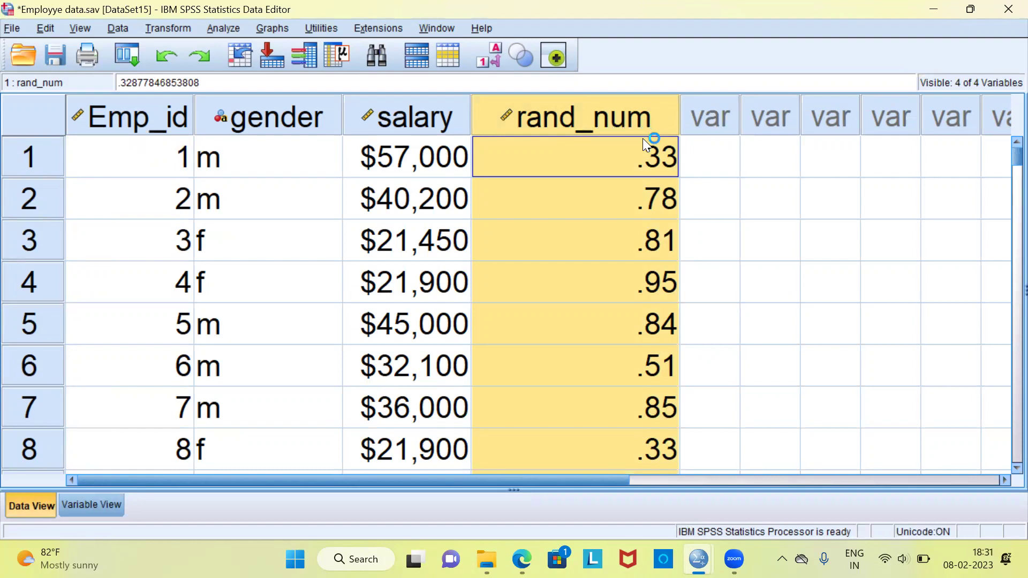
{"action": "left_click", "coordinate": [649, 167]}
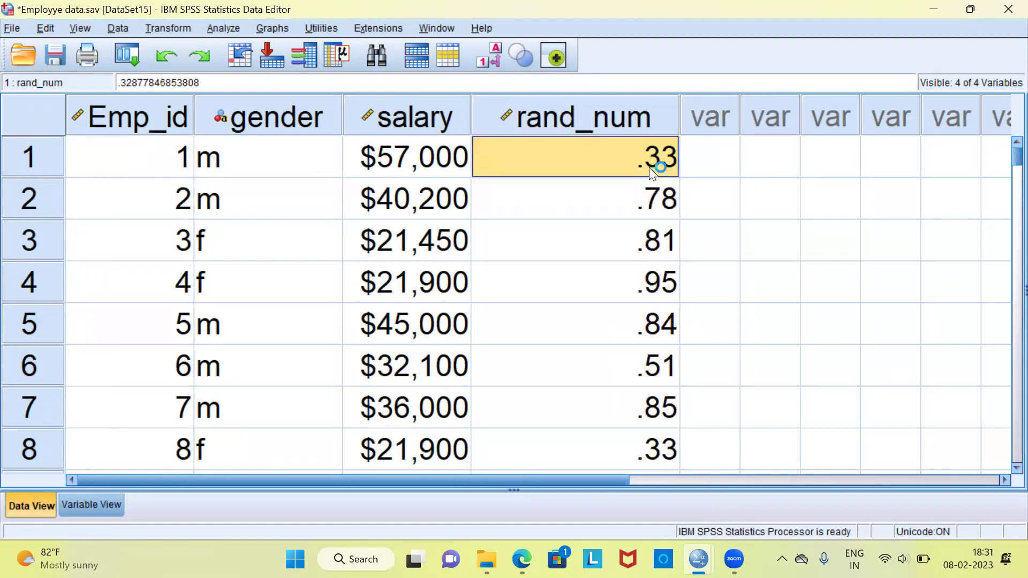
{"action": "left_click", "coordinate": [662, 203]}
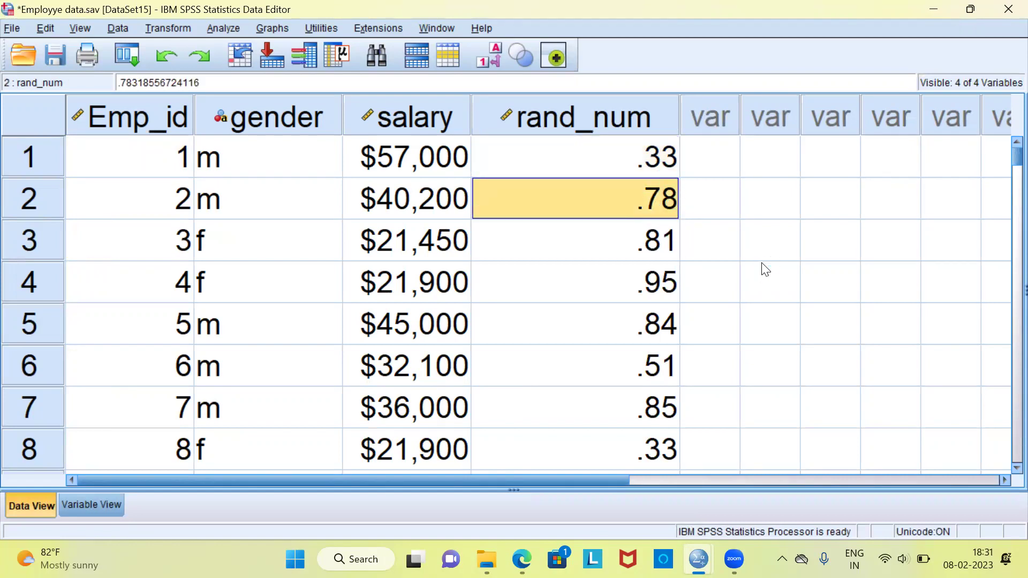
{"action": "key", "text": "Down"}
{"action": "key", "text": "Down"}
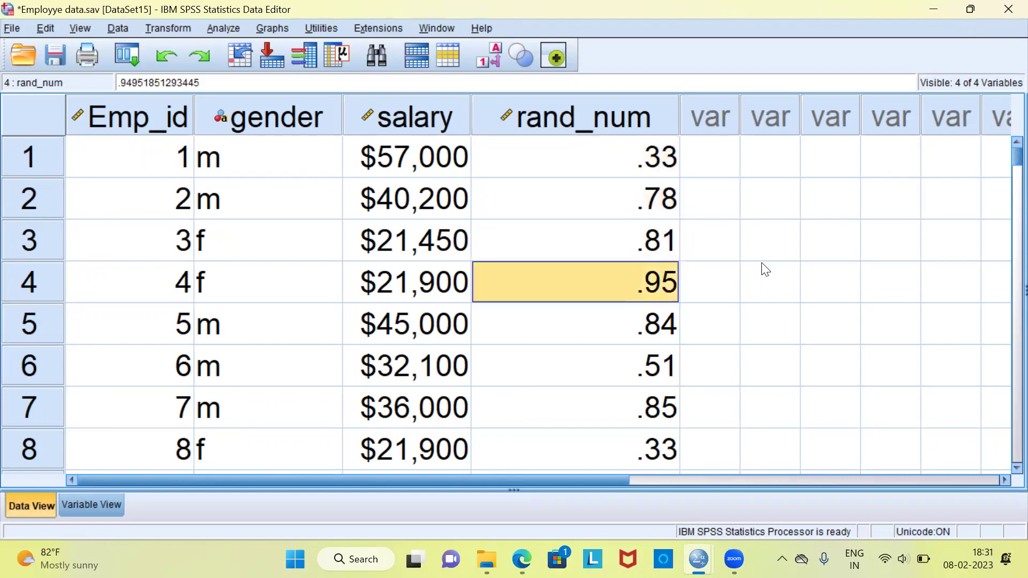
{"action": "key", "text": "ctrl+Down"}
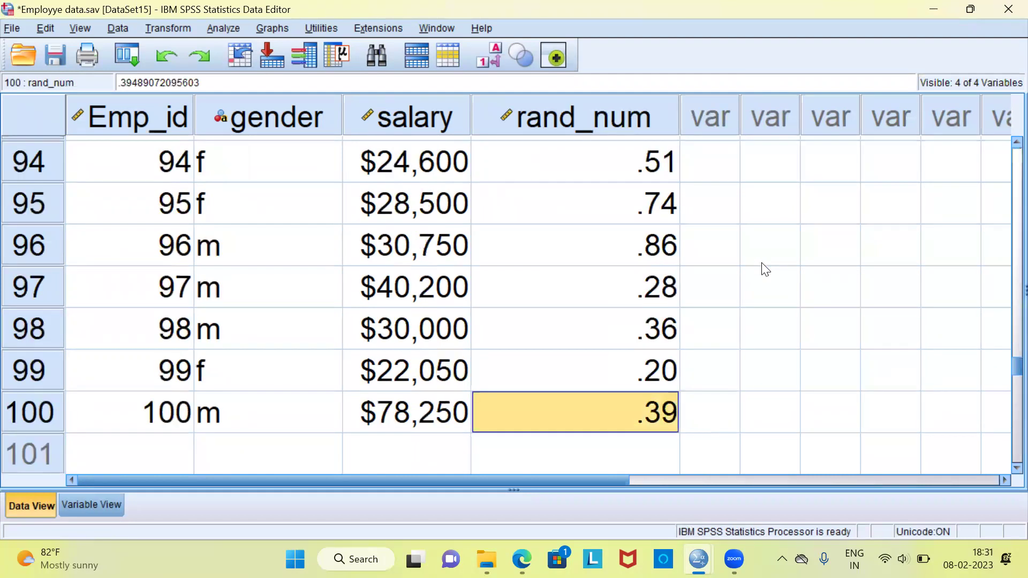
{"action": "key", "text": "ctrl+Up"}
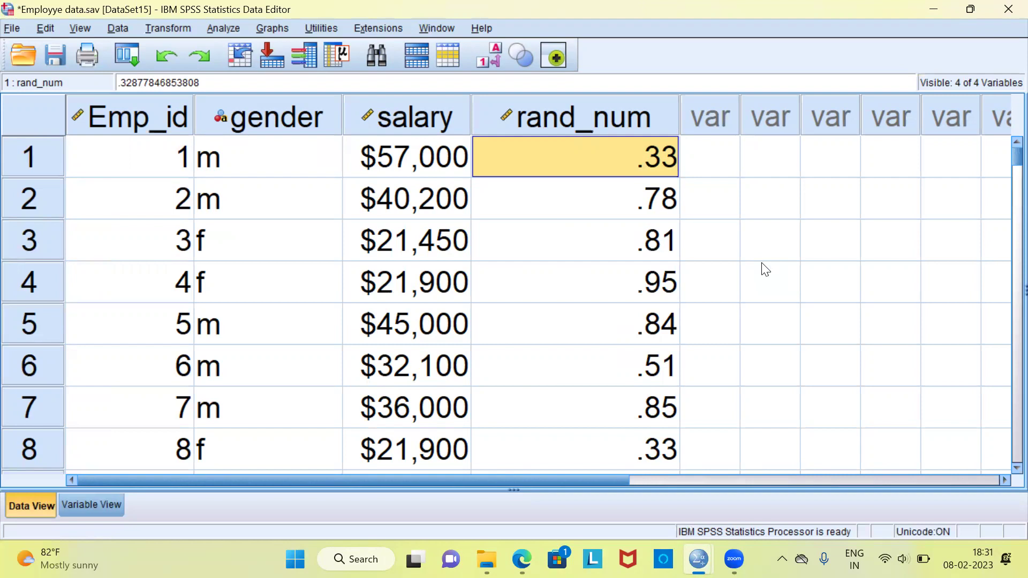
Step: Set Select Cases to keep only cases that satisfy the condition rand_num<=0.7
{"action": "left_click", "coordinate": [124, 31]}
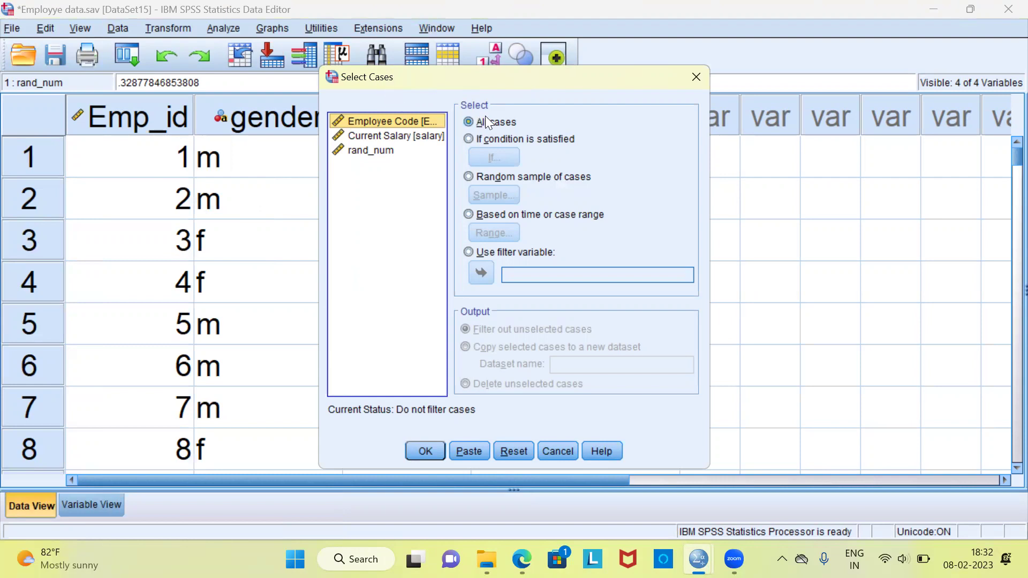
{"action": "left_click", "coordinate": [469, 138]}
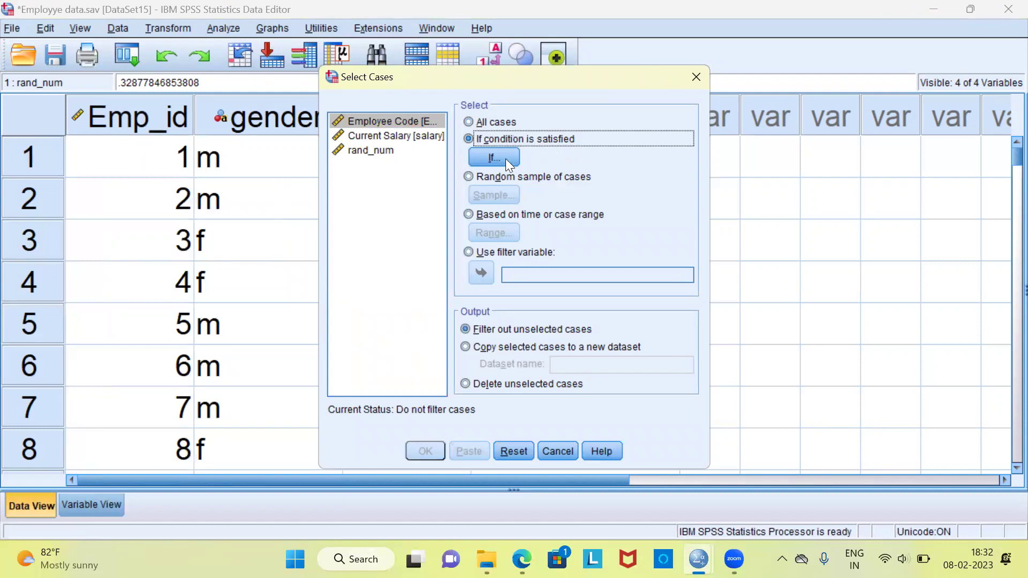
{"action": "left_click", "coordinate": [390, 152]}
{"action": "left_click", "coordinate": [391, 152]}
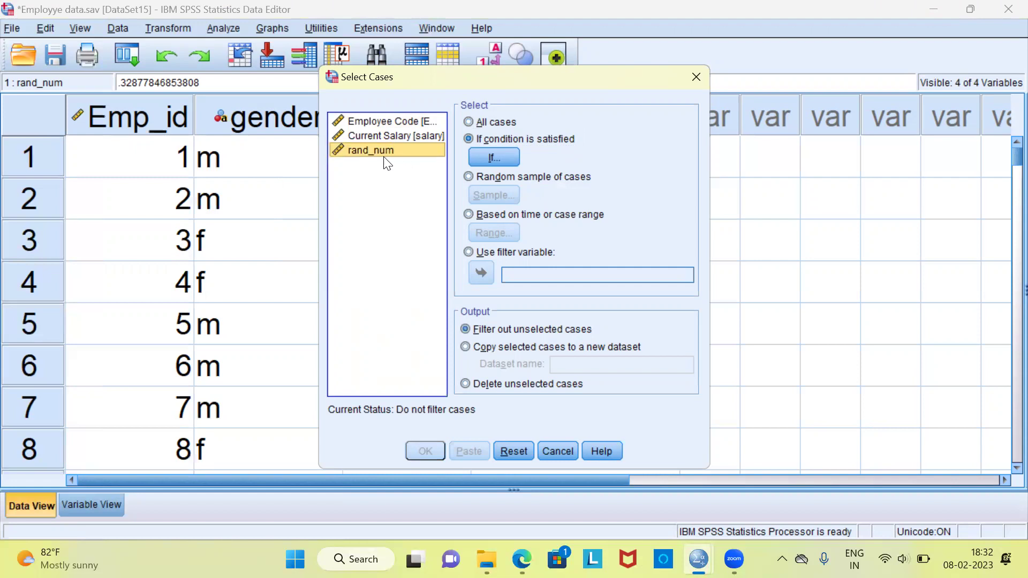
{"action": "left_click", "coordinate": [500, 157]}
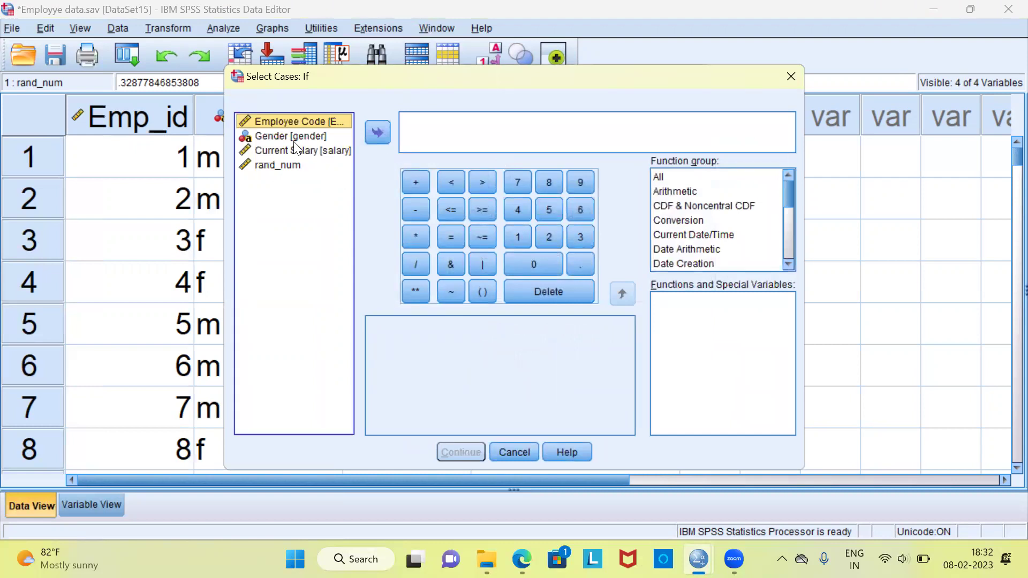
{"action": "left_click", "coordinate": [282, 166]}
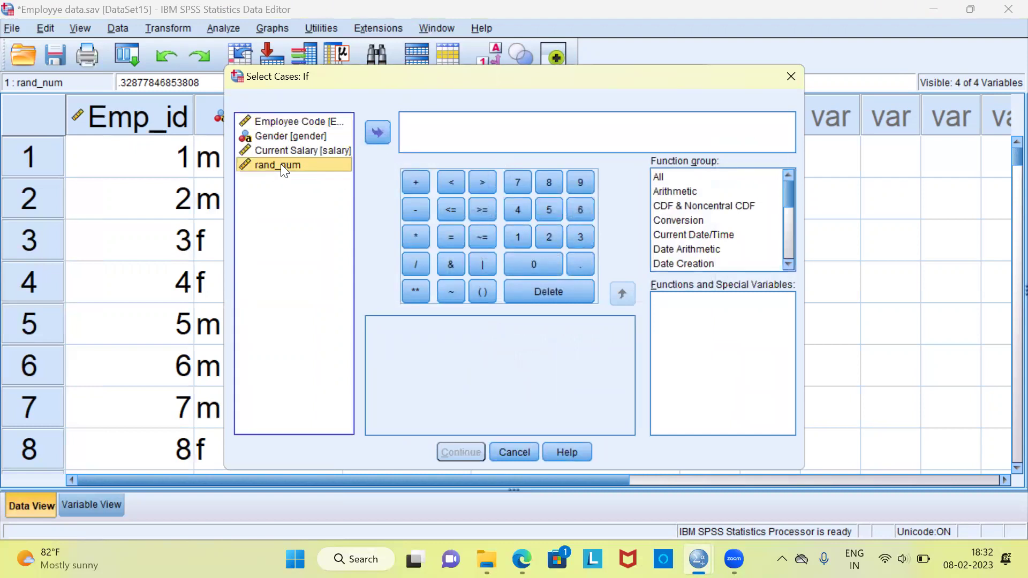
{"action": "left_click", "coordinate": [321, 165]}
{"action": "left_click", "coordinate": [379, 137]}
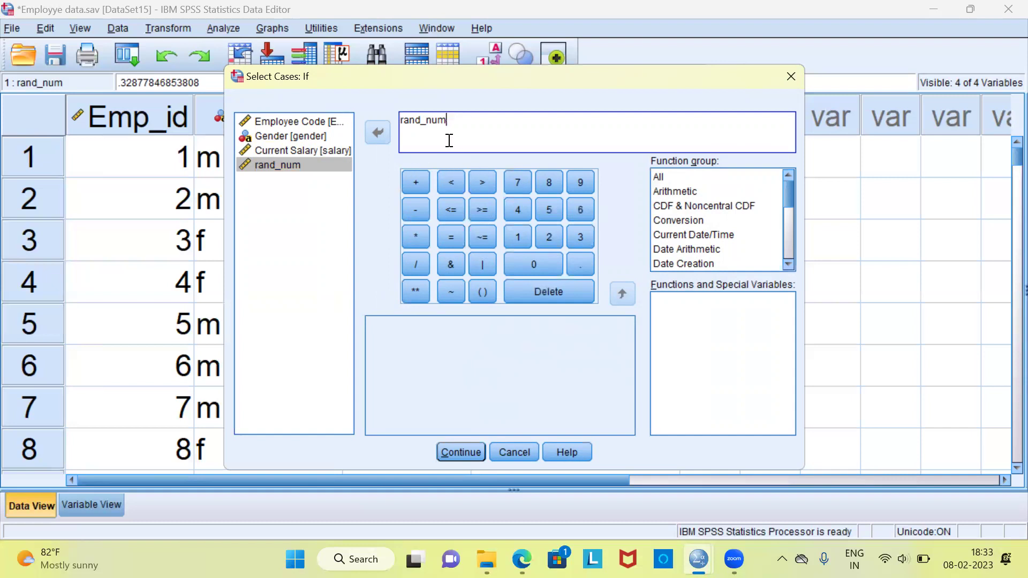
{"action": "type", "text": "<=0.7"}
{"action": "left_click", "coordinate": [460, 453]}
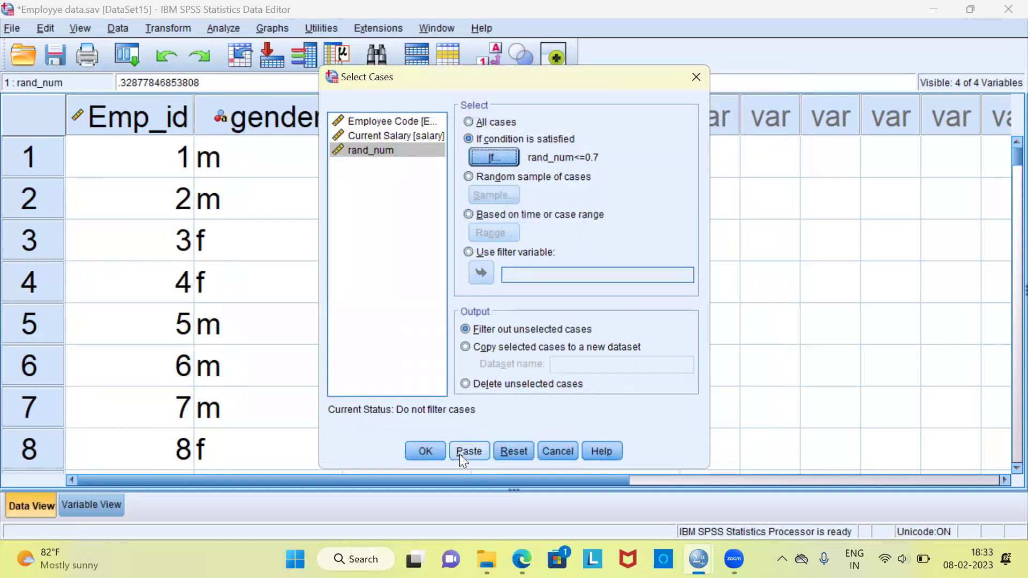
Step: Output the selected cases as a copy in a new dataset named TrainingData and run the selection
{"action": "left_click", "coordinate": [466, 347]}
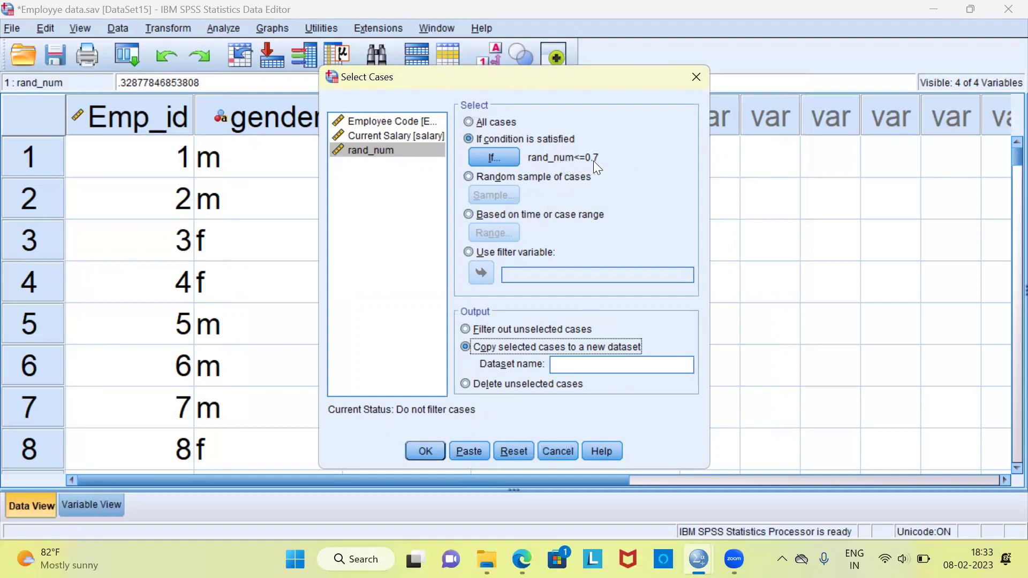
{"action": "left_click", "coordinate": [590, 368]}
{"action": "type", "text": "Train"}
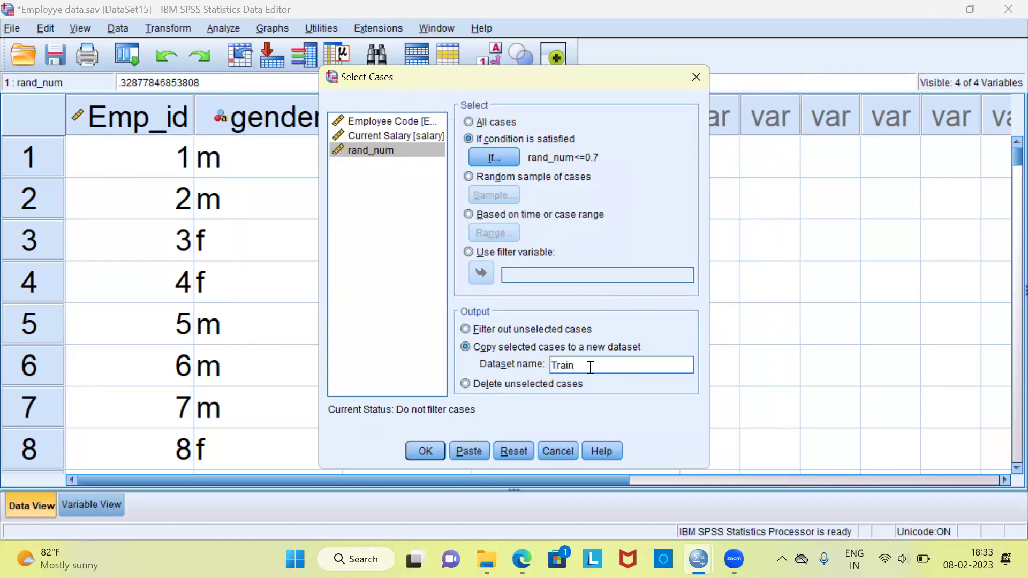
{"action": "type", "text": "ing Data"}
{"action": "left_click", "coordinate": [590, 365]}
{"action": "key", "text": "BackSpace"}
{"action": "left_click", "coordinate": [424, 452]}
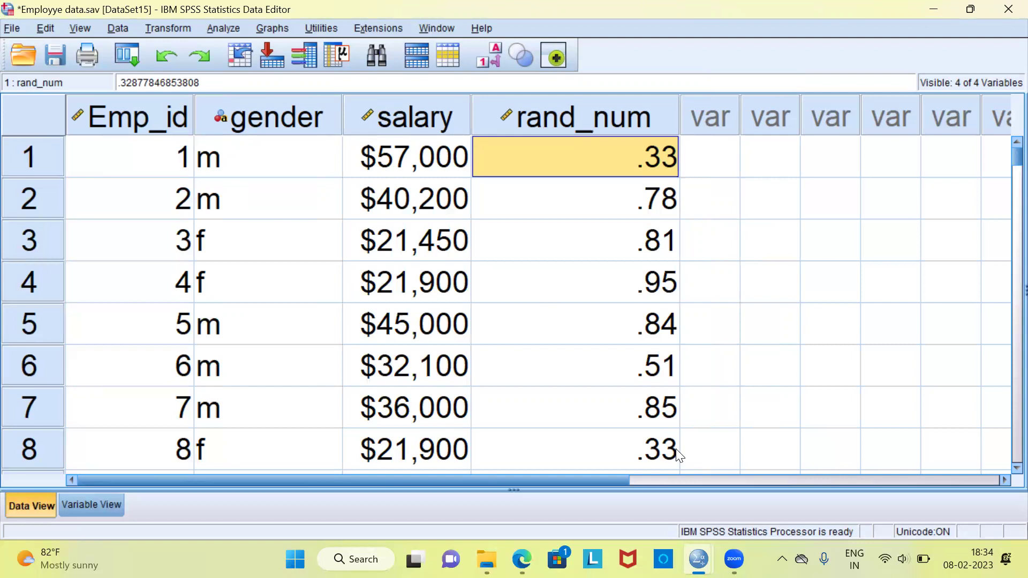
Step: Inspect the TrainingData dataset's variables and check its last case in the Emp_id column
{"action": "mouse_move", "coordinate": [698, 560]}
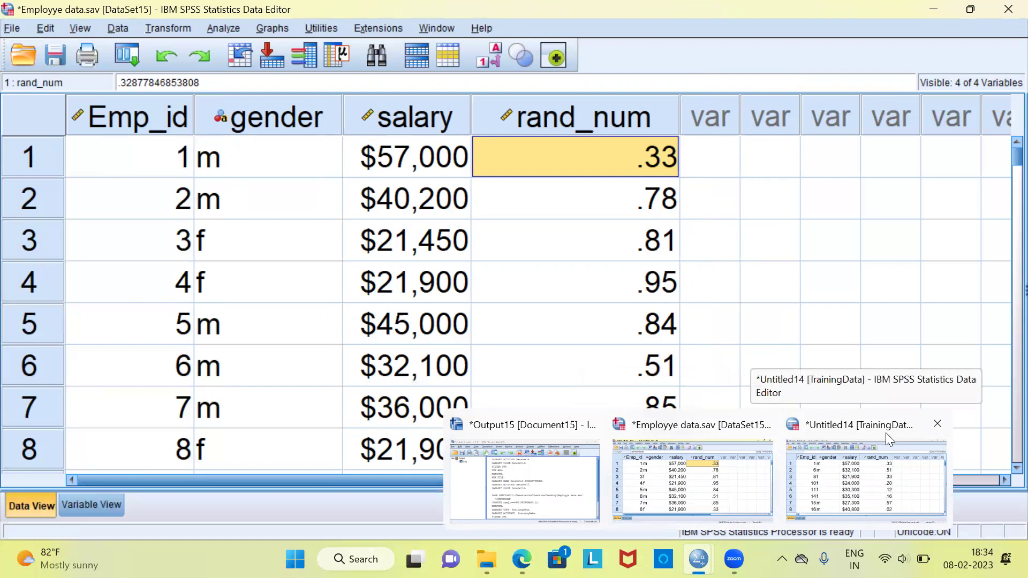
{"action": "left_click", "coordinate": [877, 486]}
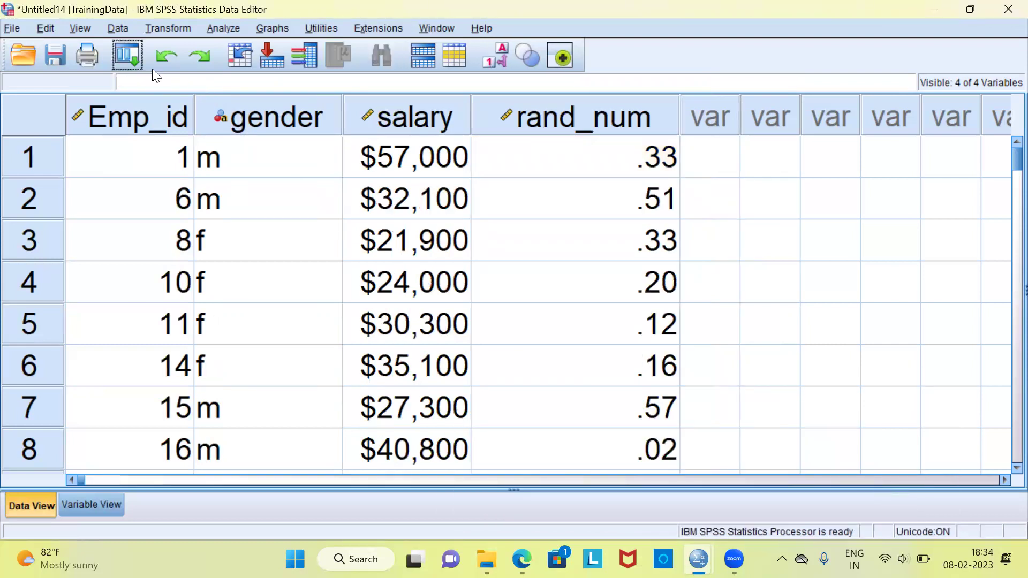
{"action": "left_click", "coordinate": [164, 162]}
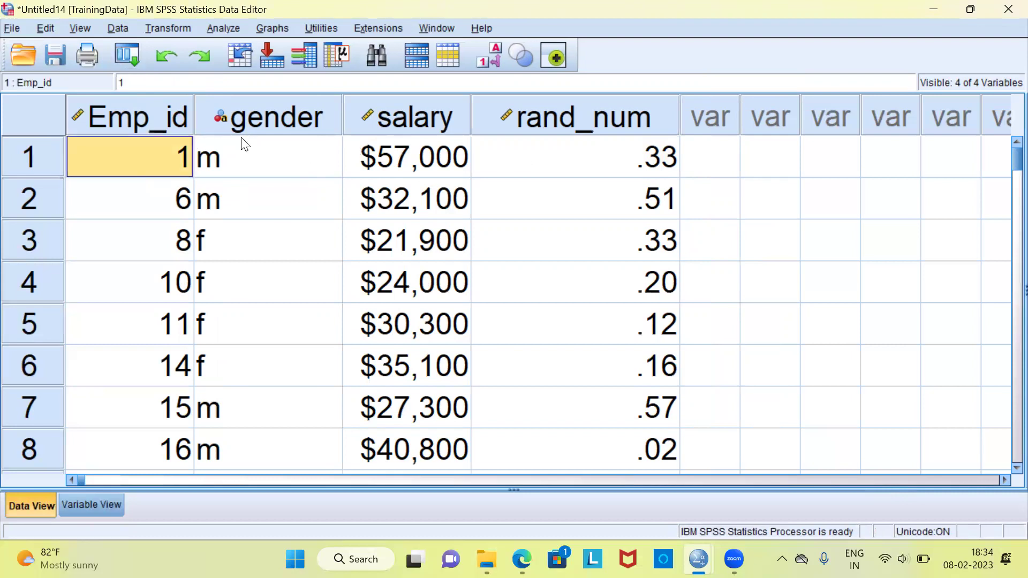
{"action": "left_click", "coordinate": [182, 127]}
{"action": "left_click", "coordinate": [281, 115]}
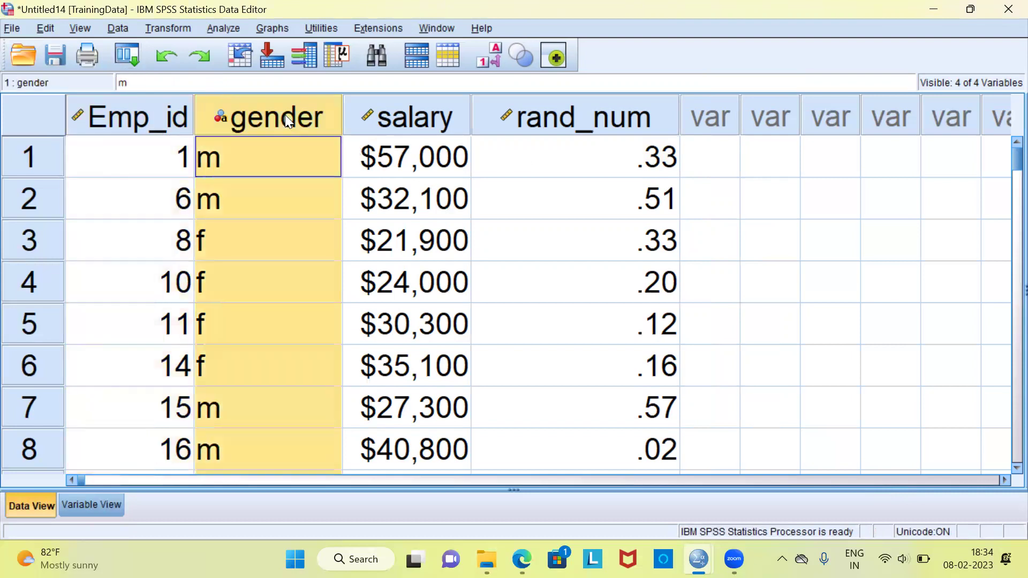
{"action": "left_click", "coordinate": [421, 134]}
{"action": "left_click", "coordinate": [563, 136]}
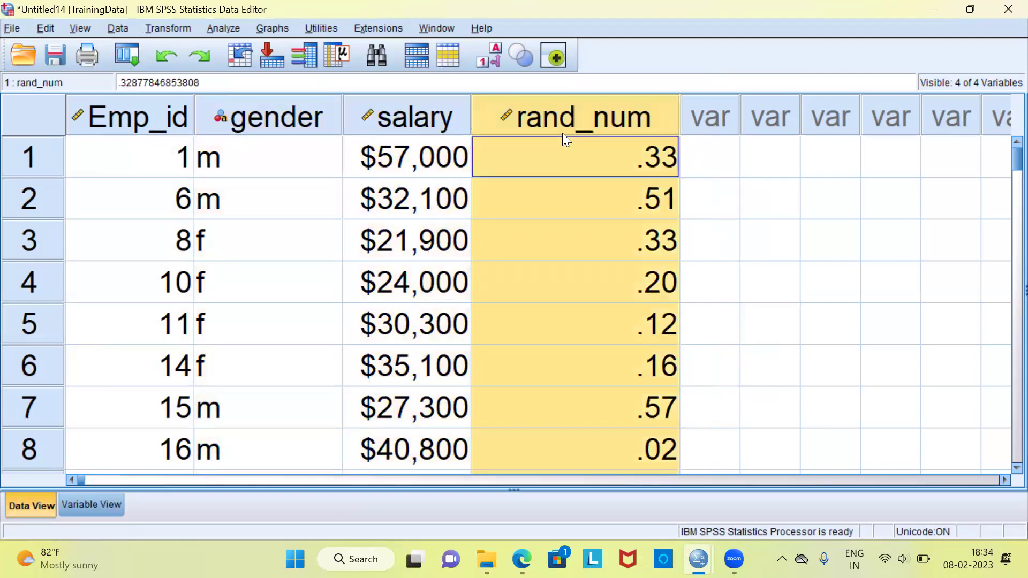
{"action": "left_click", "coordinate": [180, 168]}
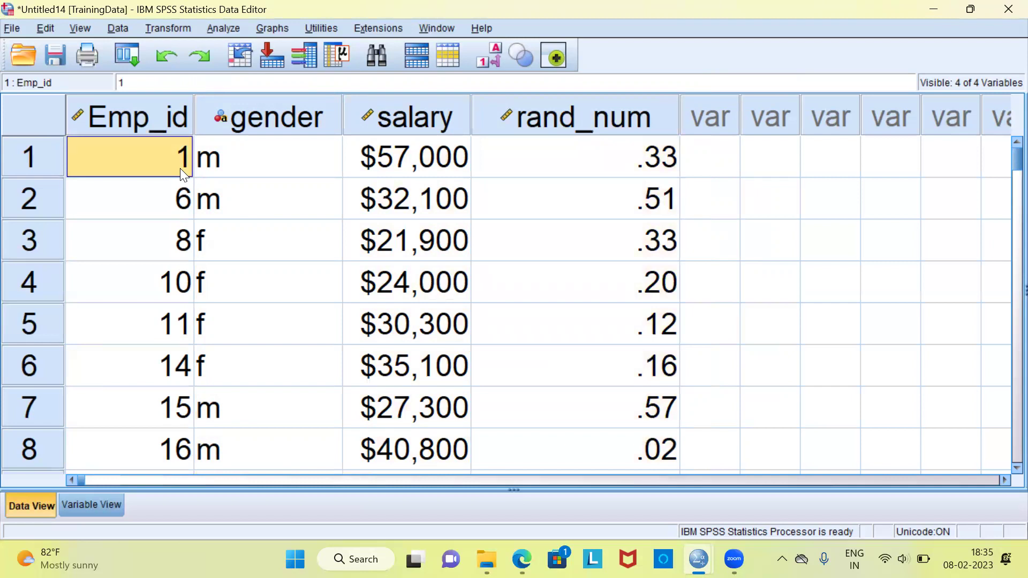
{"action": "key", "text": "ctrl+Down"}
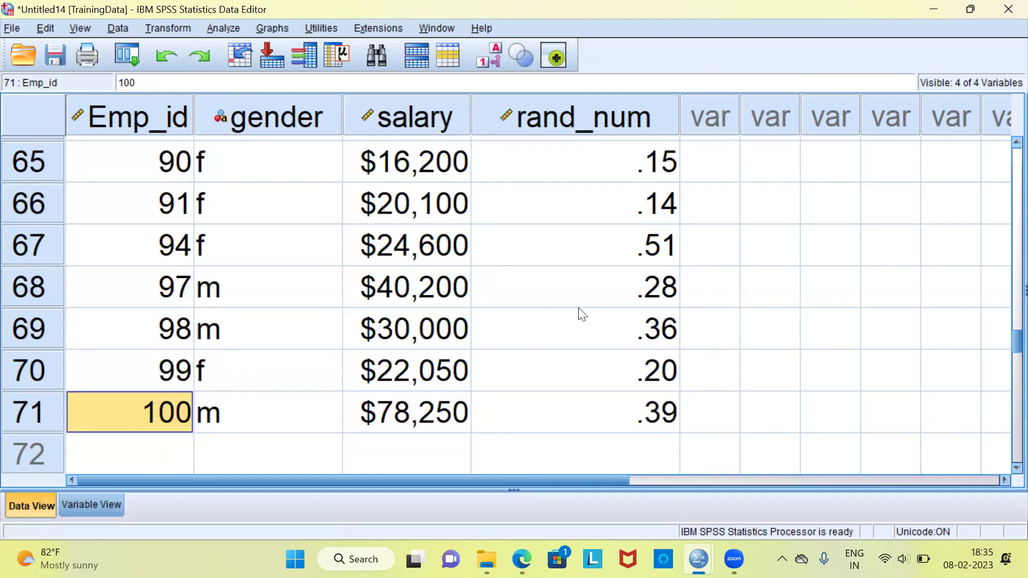
Step: Return to the Employye data.sav dataset and change the Select Cases condition to rand_num>0.7
{"action": "left_click", "coordinate": [698, 559]}
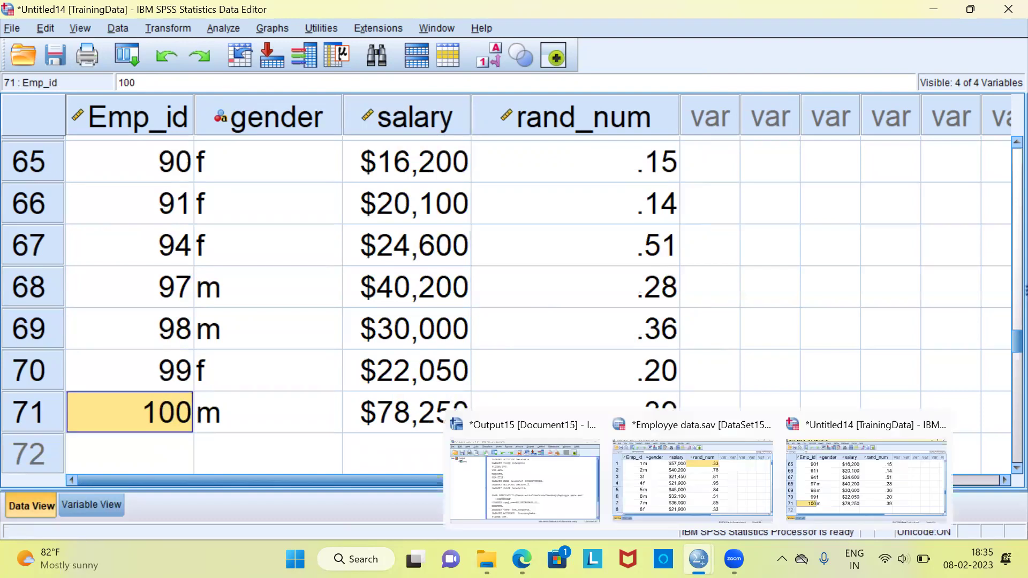
{"action": "left_click", "coordinate": [699, 479]}
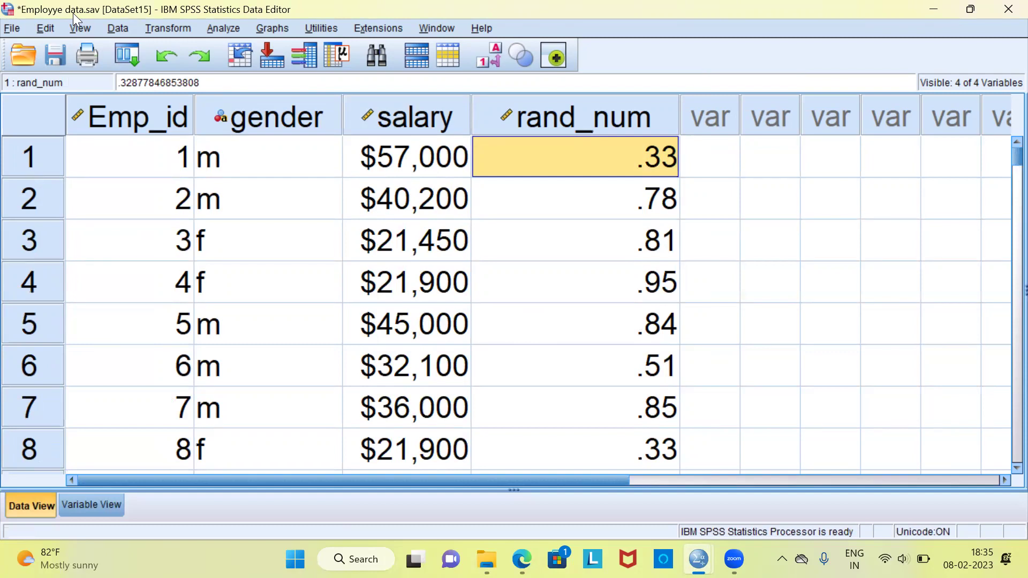
{"action": "left_click", "coordinate": [112, 28]}
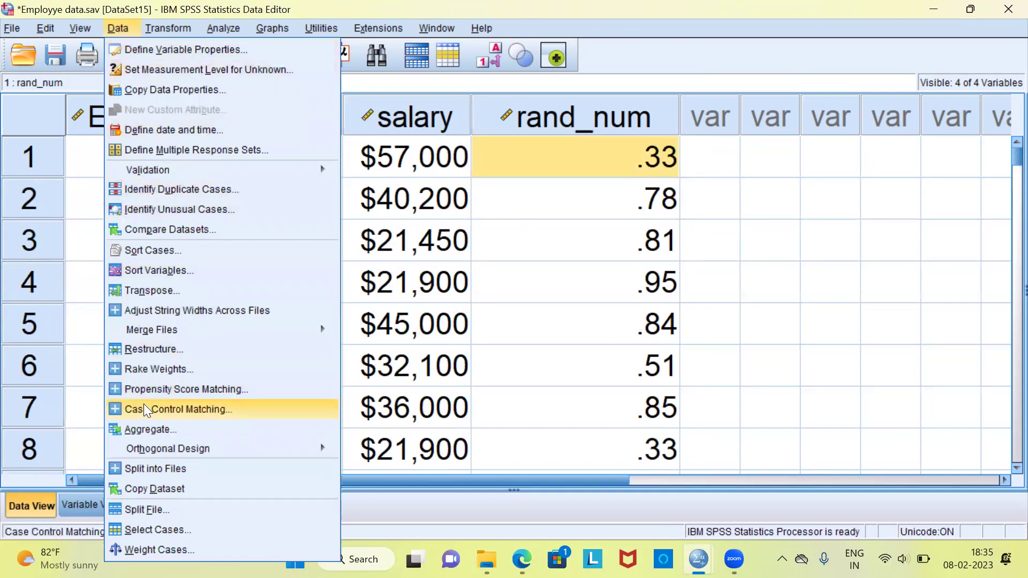
{"action": "left_click", "coordinate": [184, 531]}
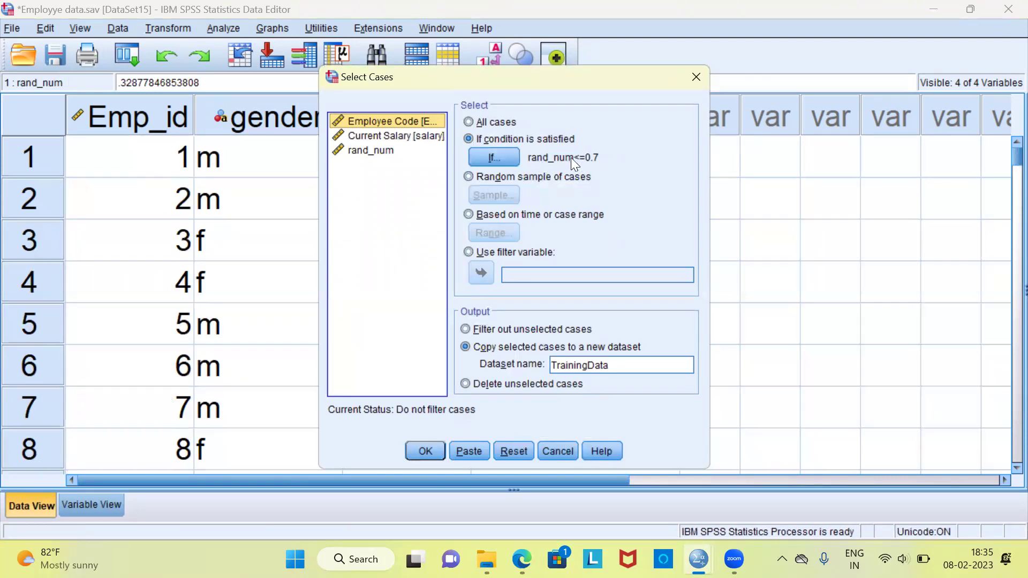
{"action": "left_click", "coordinate": [494, 157]}
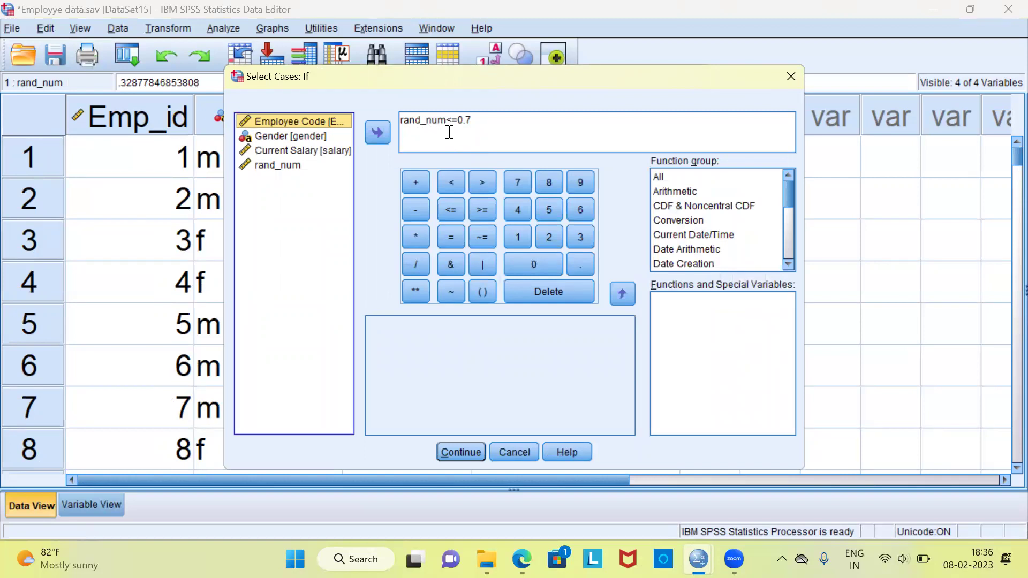
{"action": "left_click", "coordinate": [460, 121]}
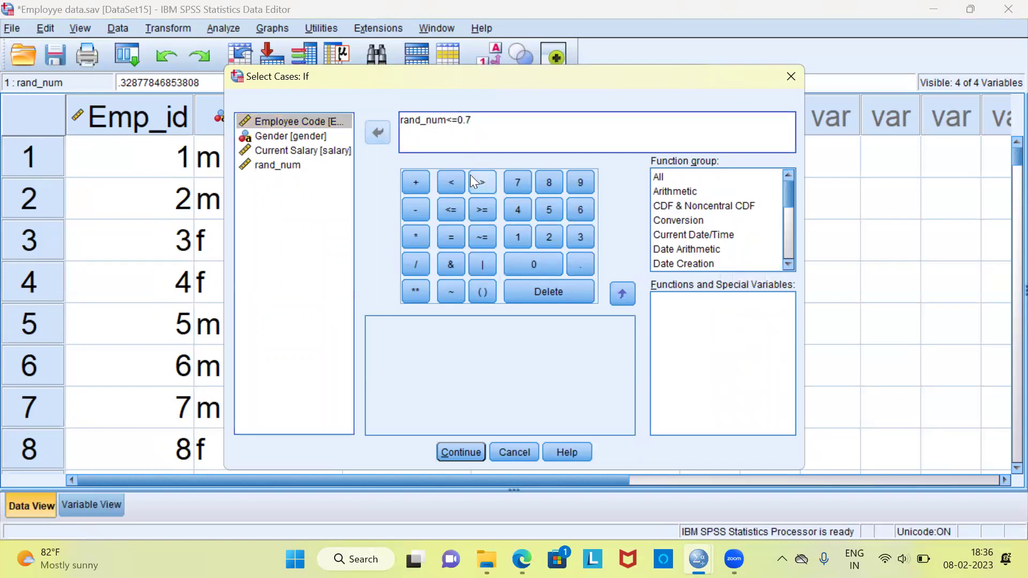
{"action": "key", "text": "BackSpace"}
{"action": "key", "text": "BackSpace"}
{"action": "type", "text": ">"}
{"action": "left_click", "coordinate": [469, 449]}
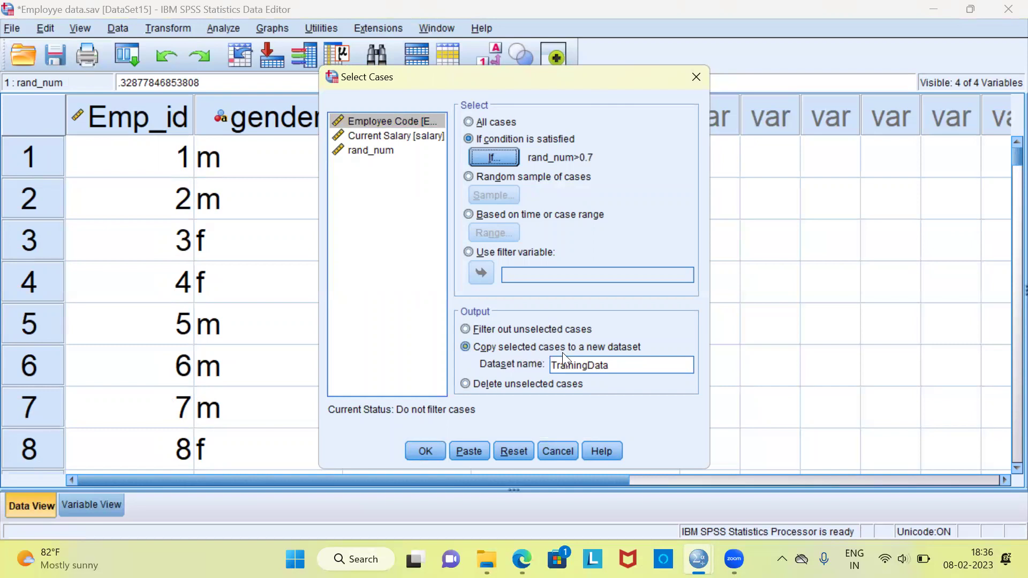
Step: Rename the output dataset for the selected cases as TestData and run the selection
{"action": "left_click_drag", "start_coordinate": [624, 365], "coordinate": [544, 368]}
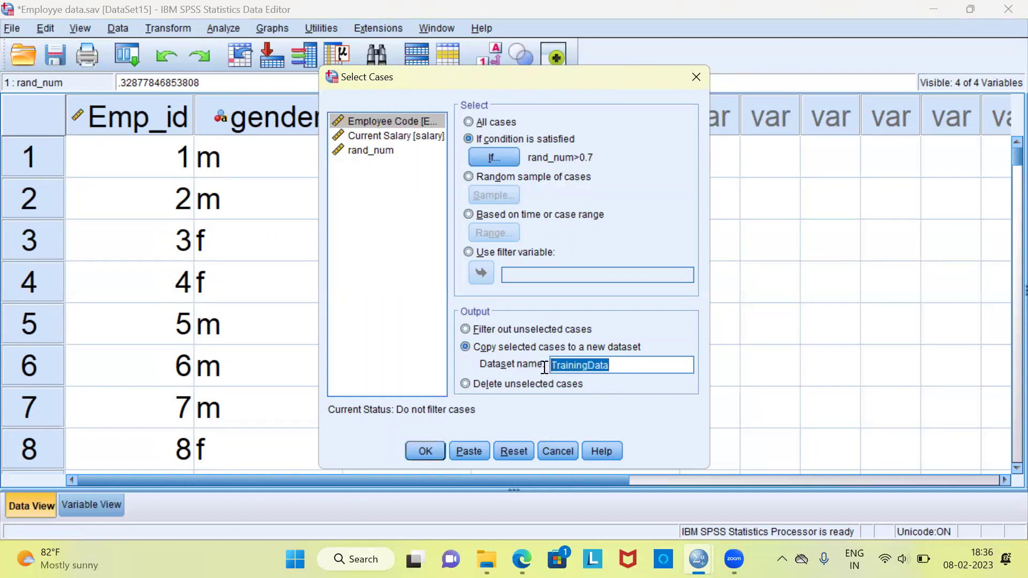
{"action": "key", "text": "BackSpace"}
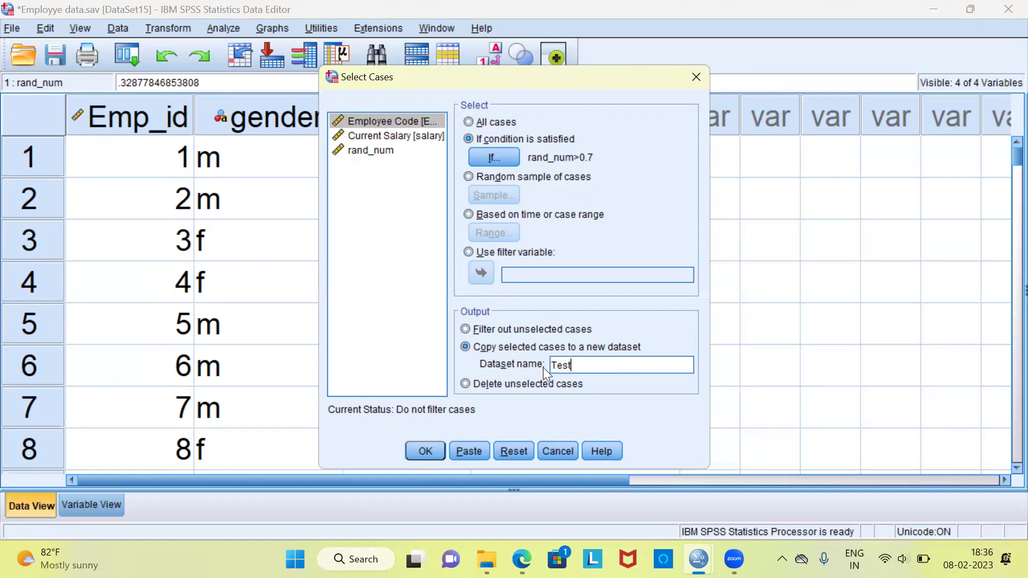
{"action": "type", "text": "TestData"}
{"action": "left_click", "coordinate": [426, 452]}
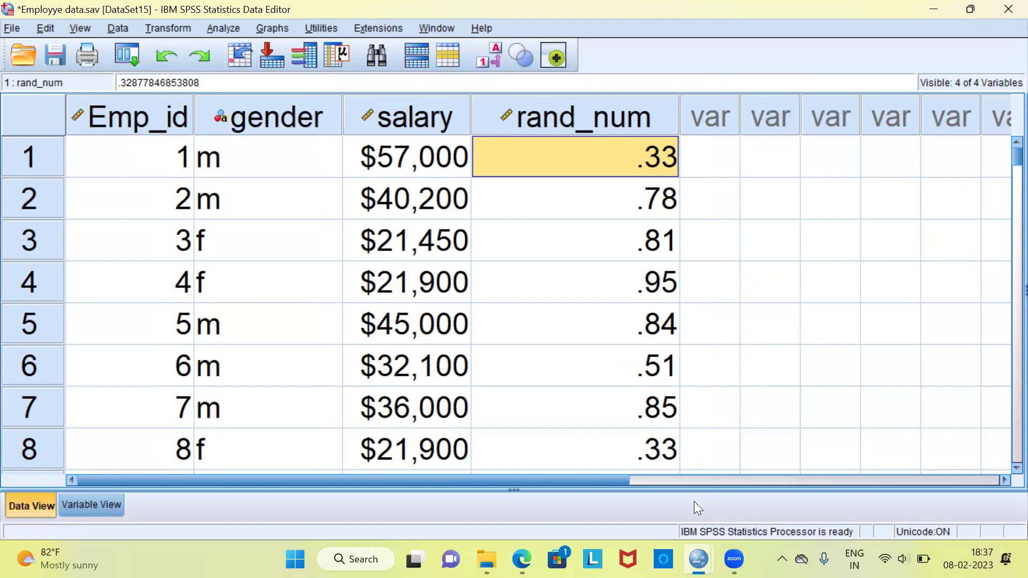
Step: Switch to the TestData dataset and check its last and first cases in the Emp_id column
{"action": "mouse_move", "coordinate": [698, 559]}
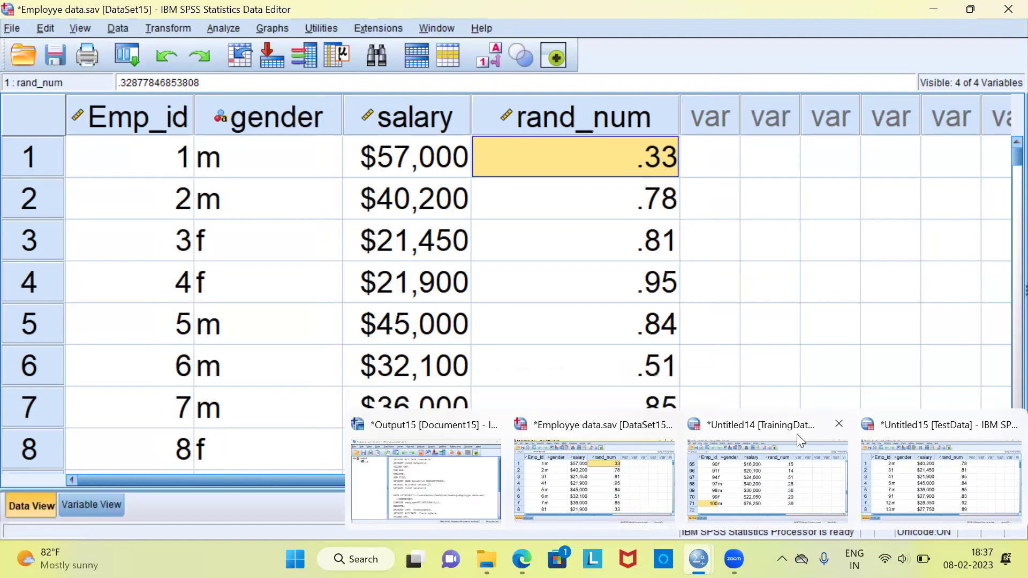
{"action": "left_click", "coordinate": [956, 432]}
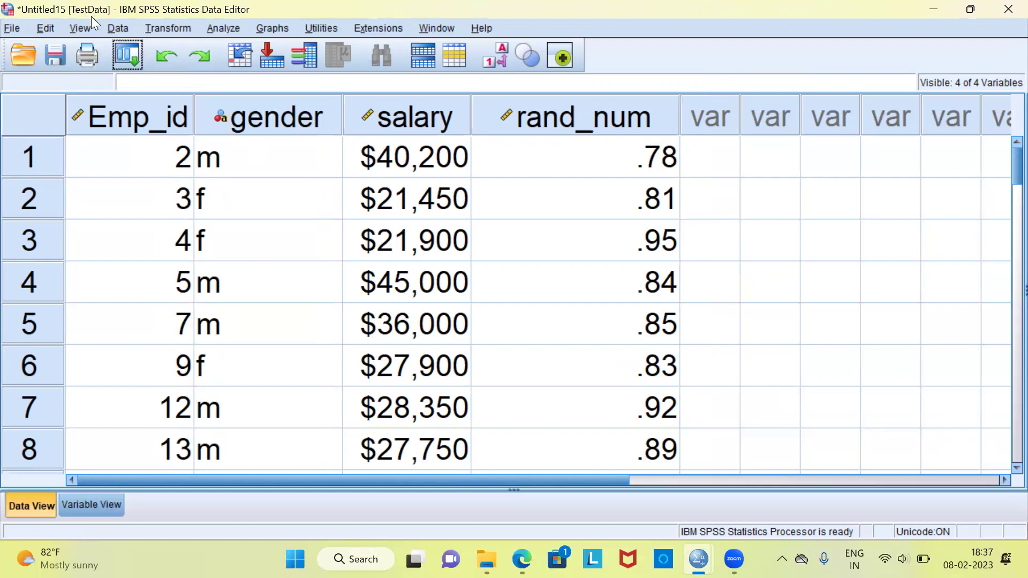
{"action": "left_click", "coordinate": [160, 160]}
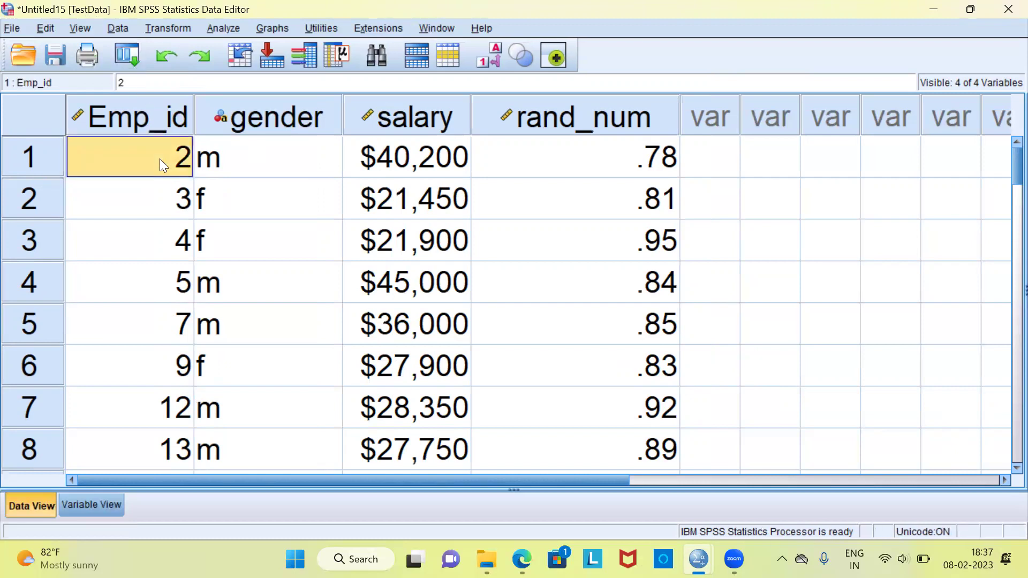
{"action": "key", "text": "ctrl+Down"}
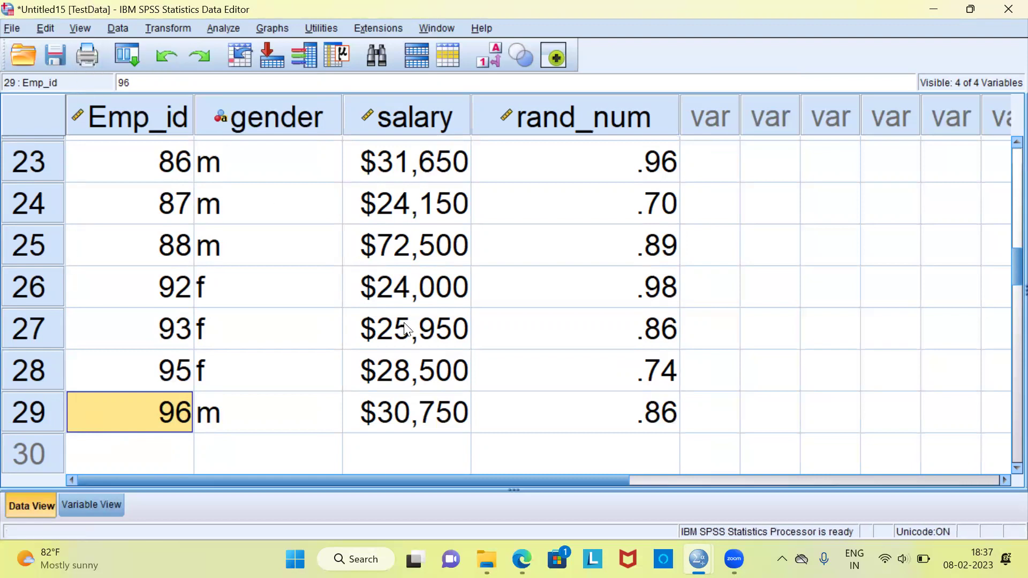
{"action": "key", "text": "ctrl+Home"}
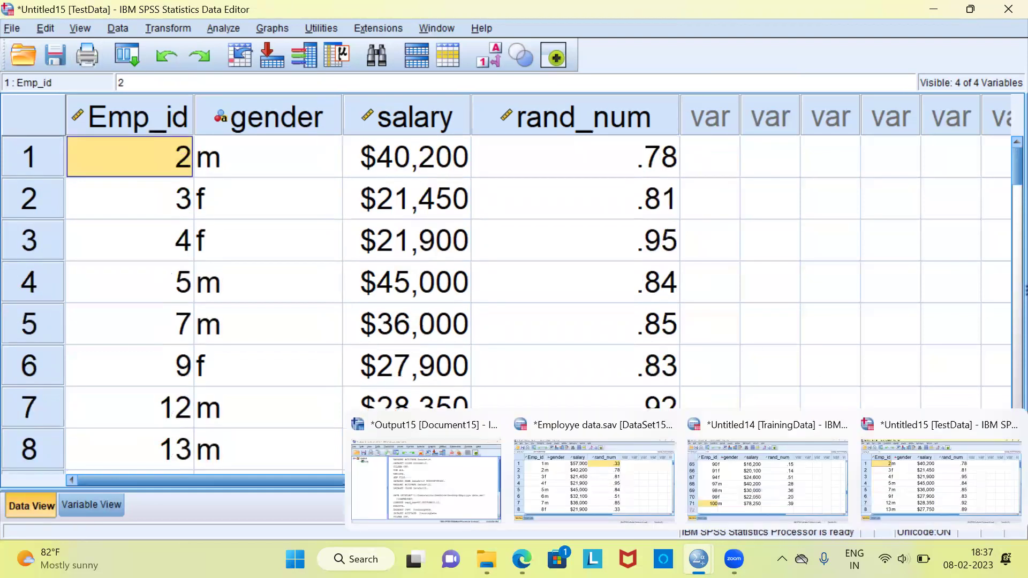
Step: Compare the case numbers of the original employee dataset with TrainingData and TestData, finishing at the original dataset's first case
{"action": "left_click", "coordinate": [637, 461]}
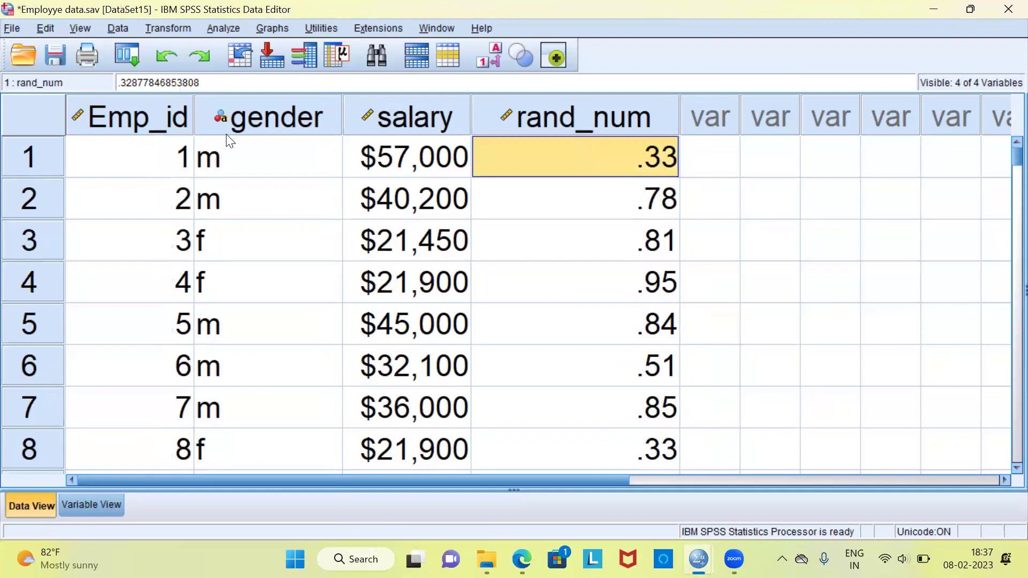
{"action": "left_click", "coordinate": [132, 139]}
{"action": "key", "text": "ctrl+Down"}
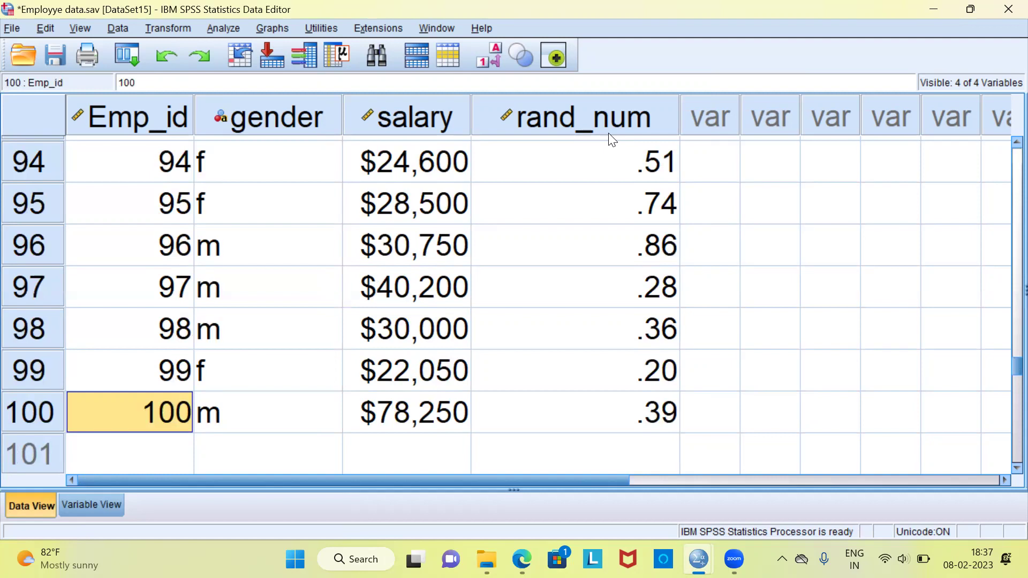
{"action": "mouse_move", "coordinate": [612, 141]}
{"action": "mouse_move", "coordinate": [699, 560]}
{"action": "left_click", "coordinate": [769, 468]}
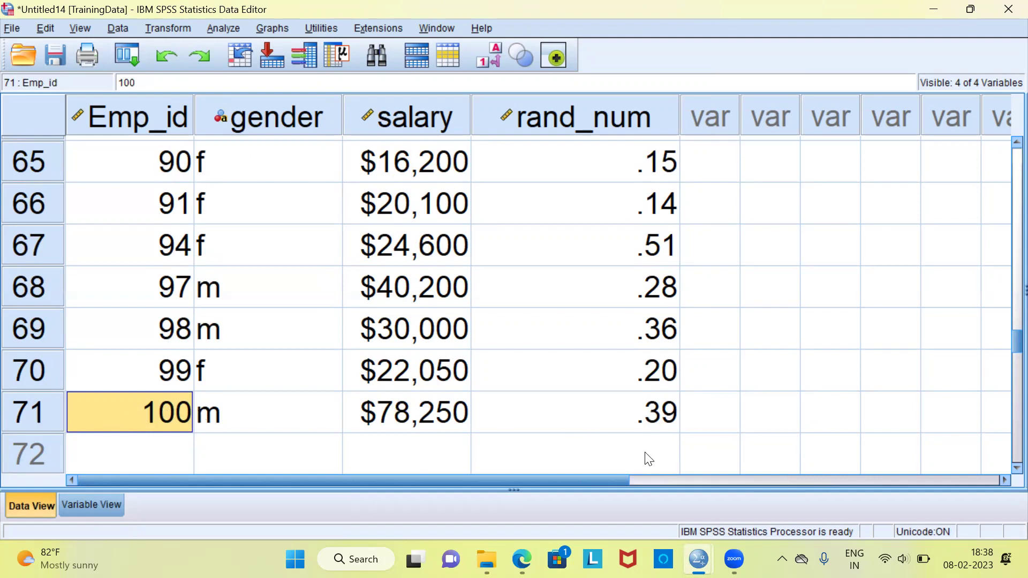
{"action": "mouse_move", "coordinate": [698, 560]}
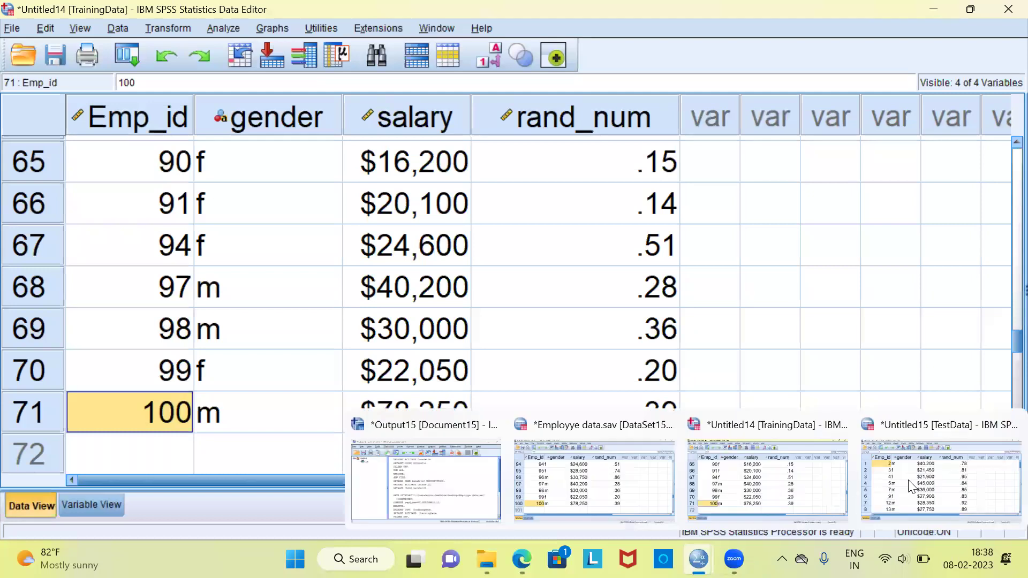
{"action": "left_click", "coordinate": [917, 478]}
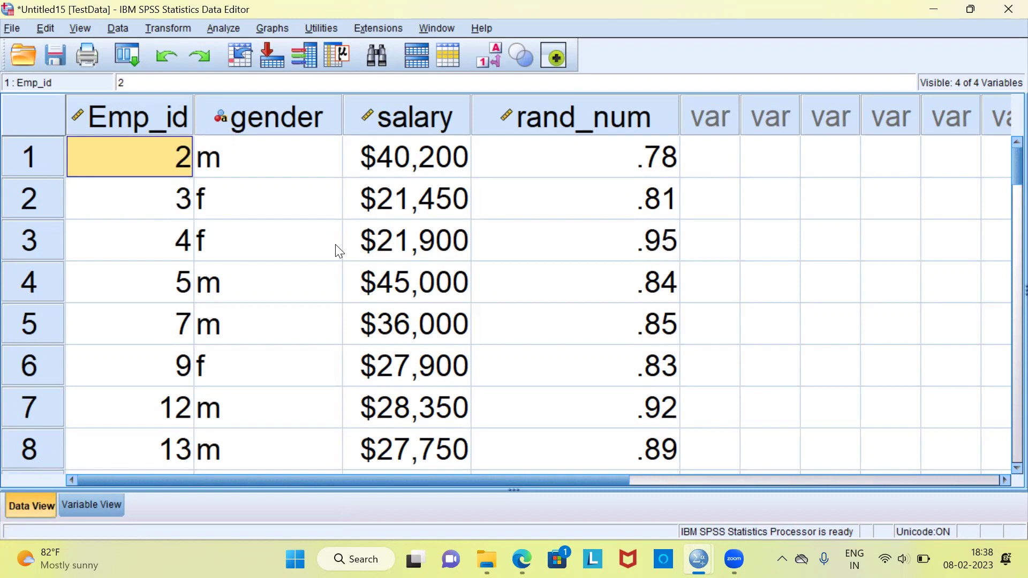
{"action": "mouse_move", "coordinate": [699, 559]}
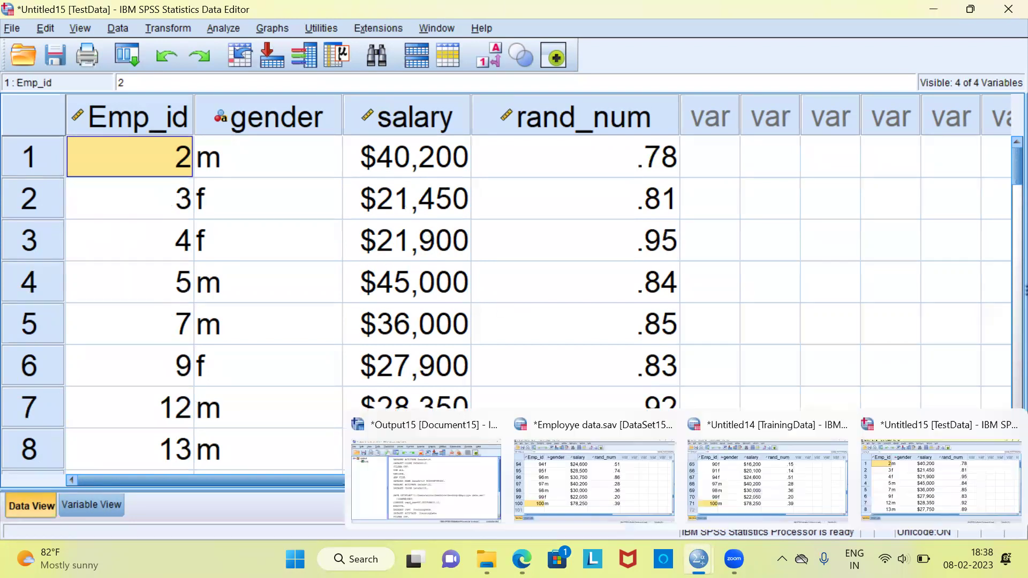
{"action": "left_click", "coordinate": [631, 488]}
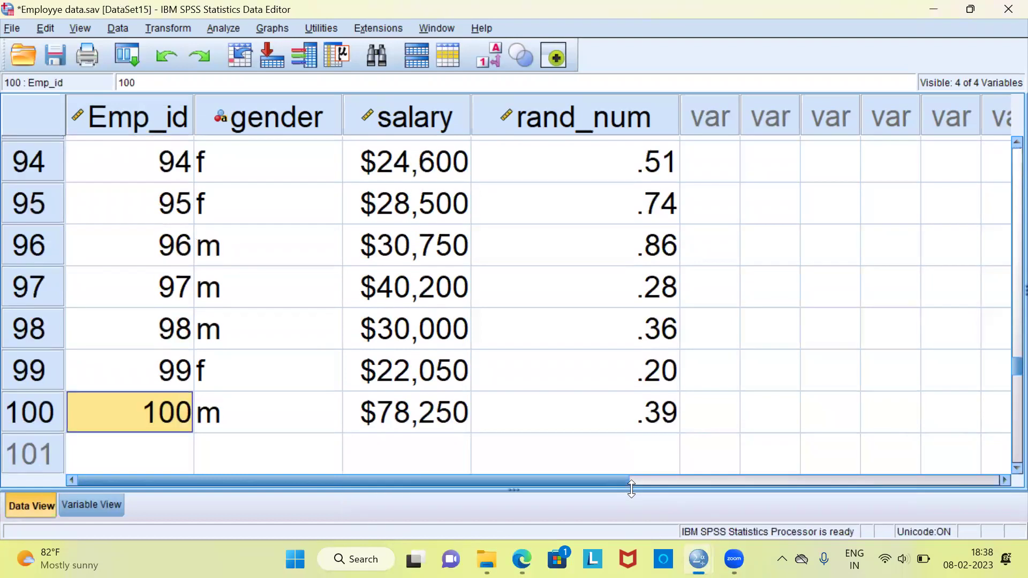
{"action": "key", "text": "ctrl+Home"}
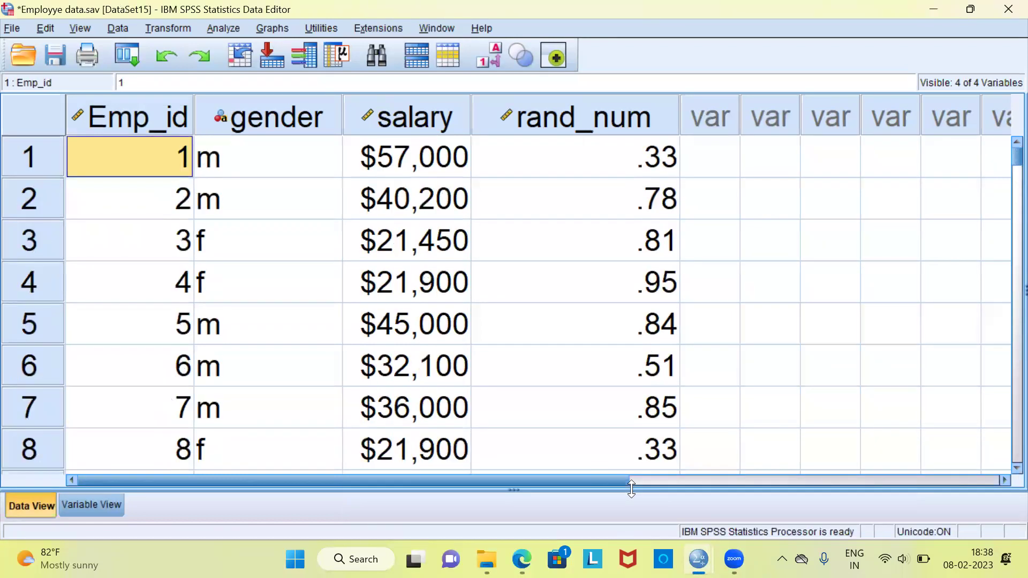